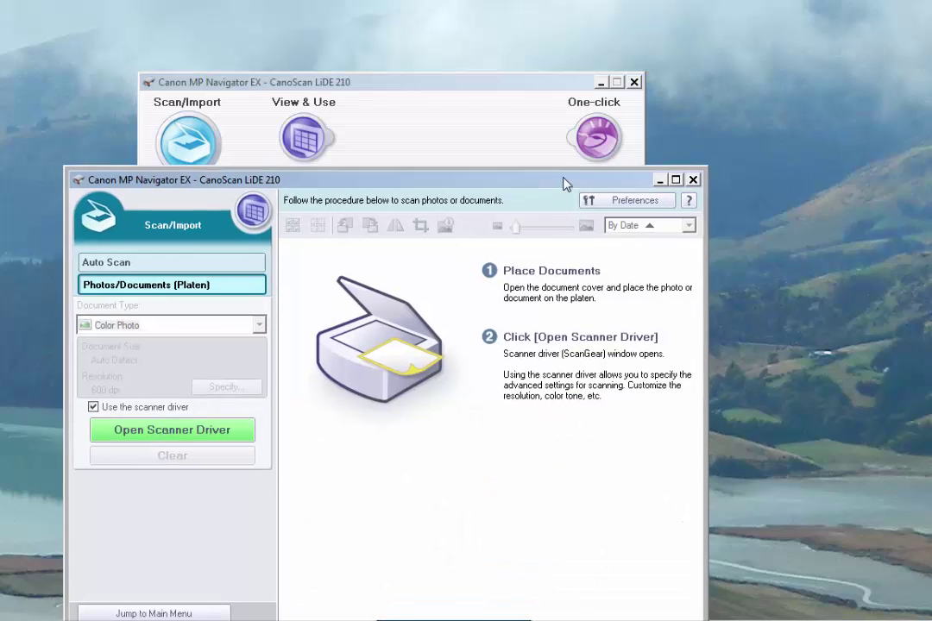
Open the scanner driver and select mm as the unit for the input size
{"action": "left_click_drag", "start_coordinate": [562, 183], "coordinate": [618, 66]}
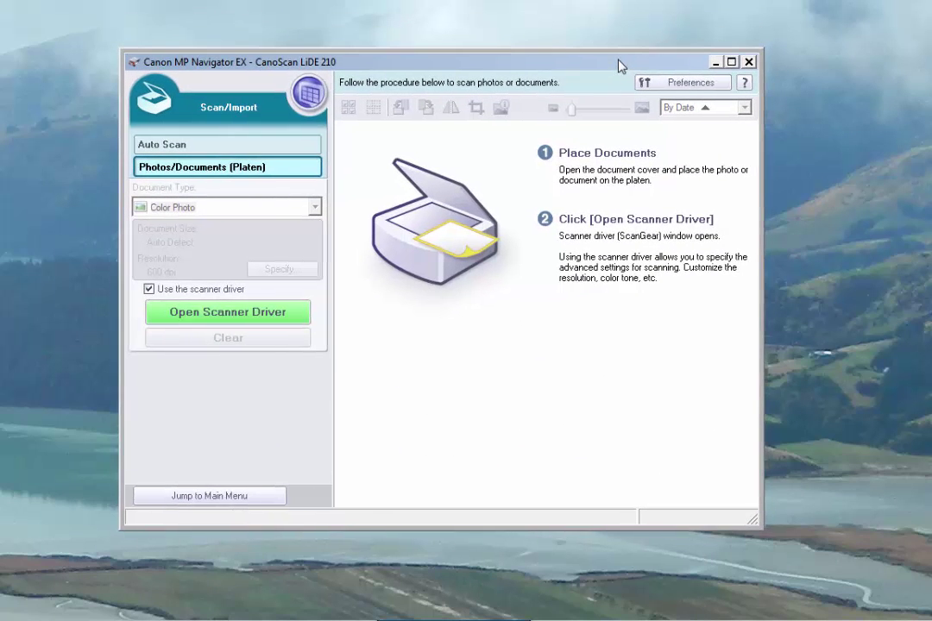
{"action": "left_click", "coordinate": [205, 318]}
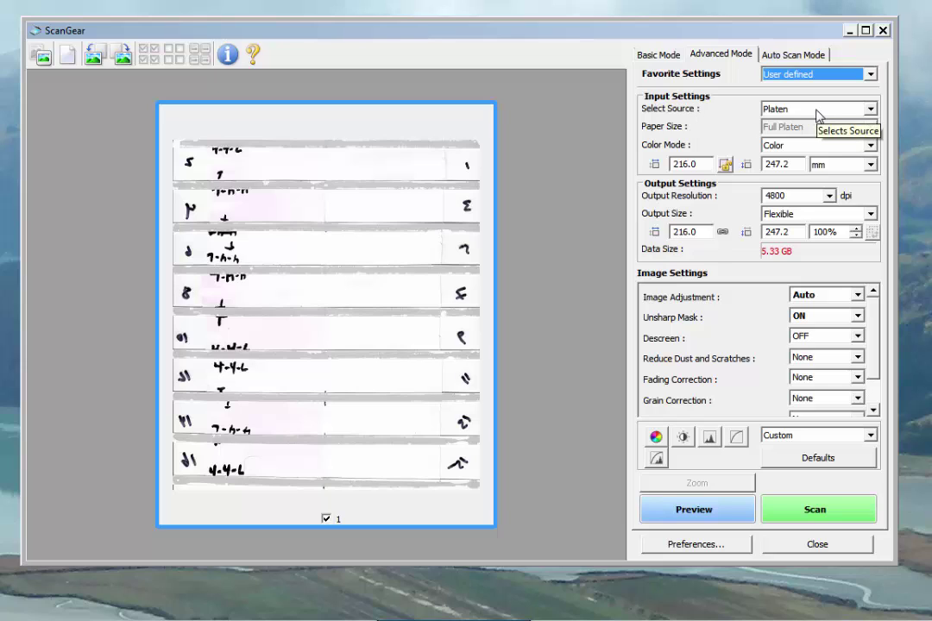
{"action": "left_click", "coordinate": [870, 166]}
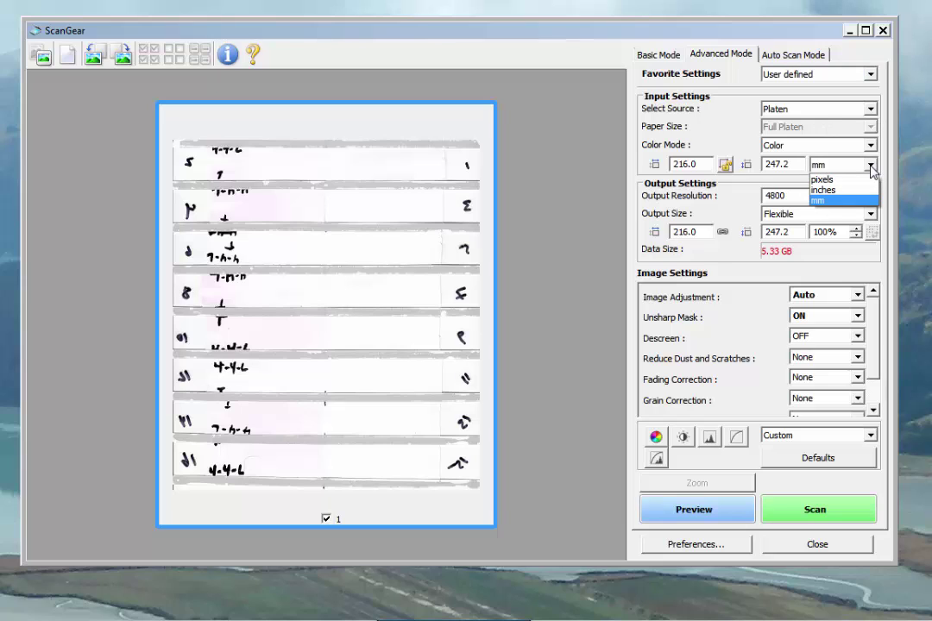
{"action": "left_click", "coordinate": [841, 200]}
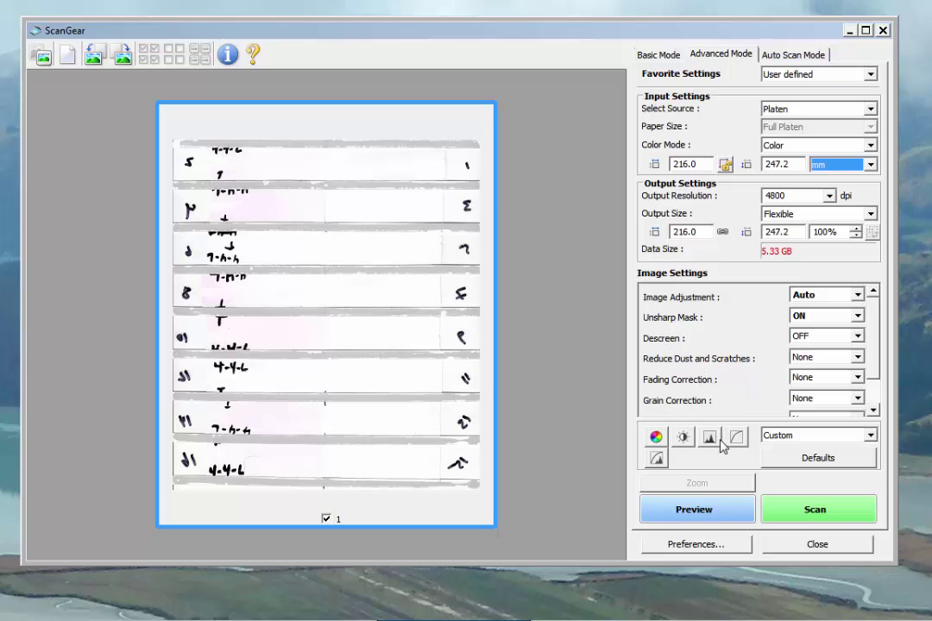
Set the color matching option in the driver's preferences to None and acknowledge the notice
{"action": "left_click", "coordinate": [698, 553]}
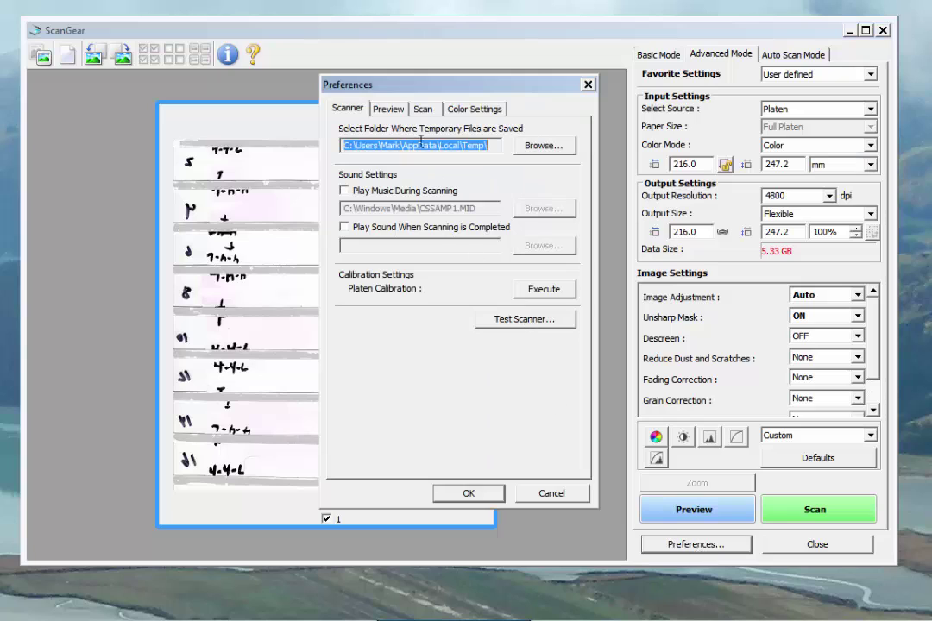
{"action": "left_click", "coordinate": [464, 112]}
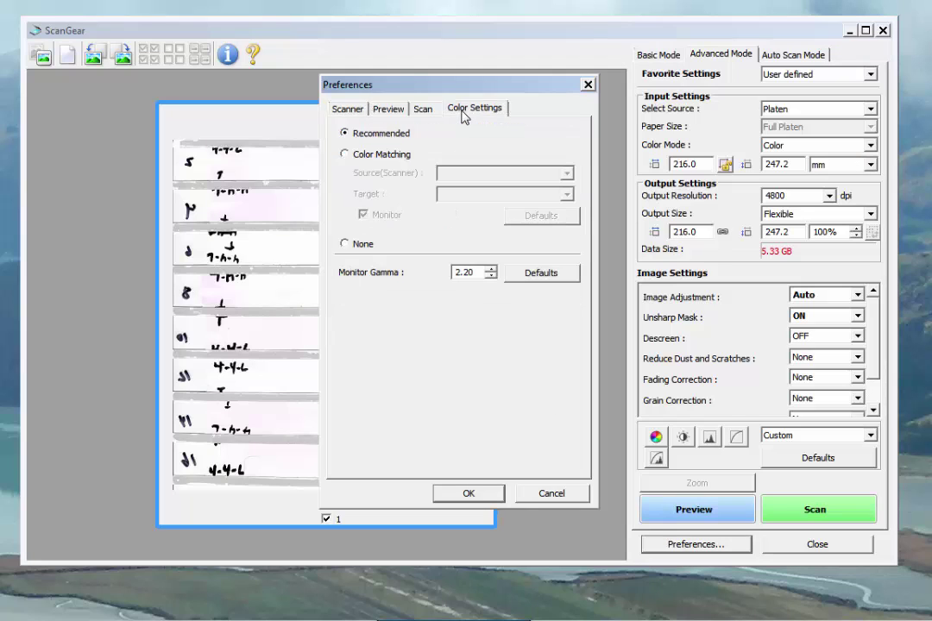
{"action": "left_click", "coordinate": [345, 246]}
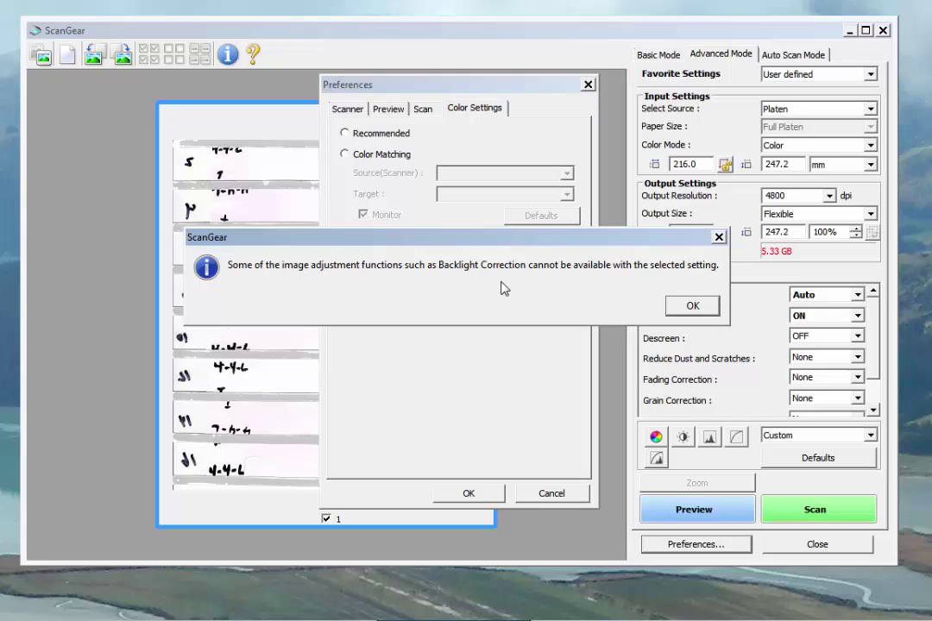
{"action": "left_click", "coordinate": [690, 306]}
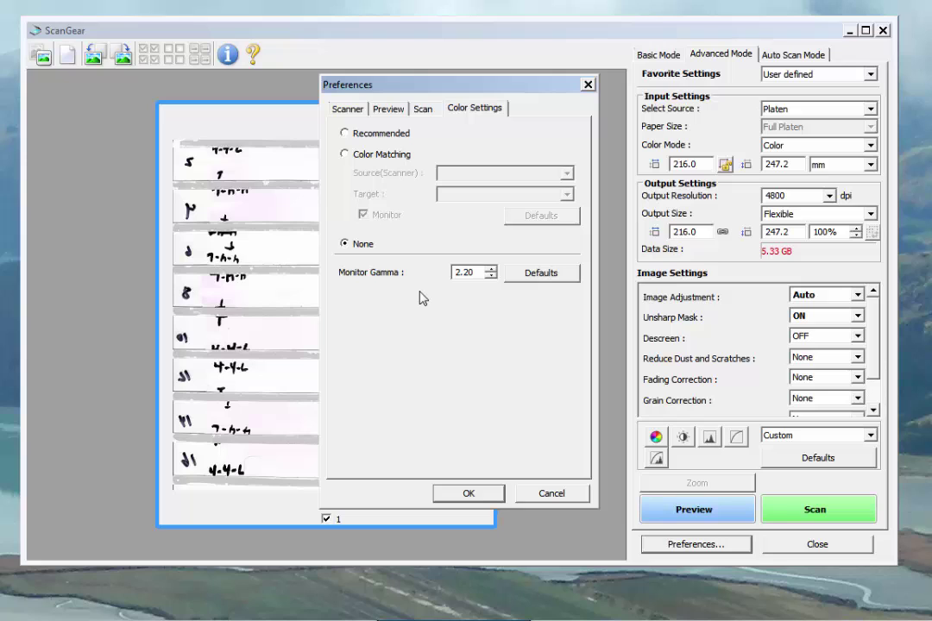
Enable 48/16 bit output in the advanced mode scan preferences
{"action": "left_click", "coordinate": [421, 112]}
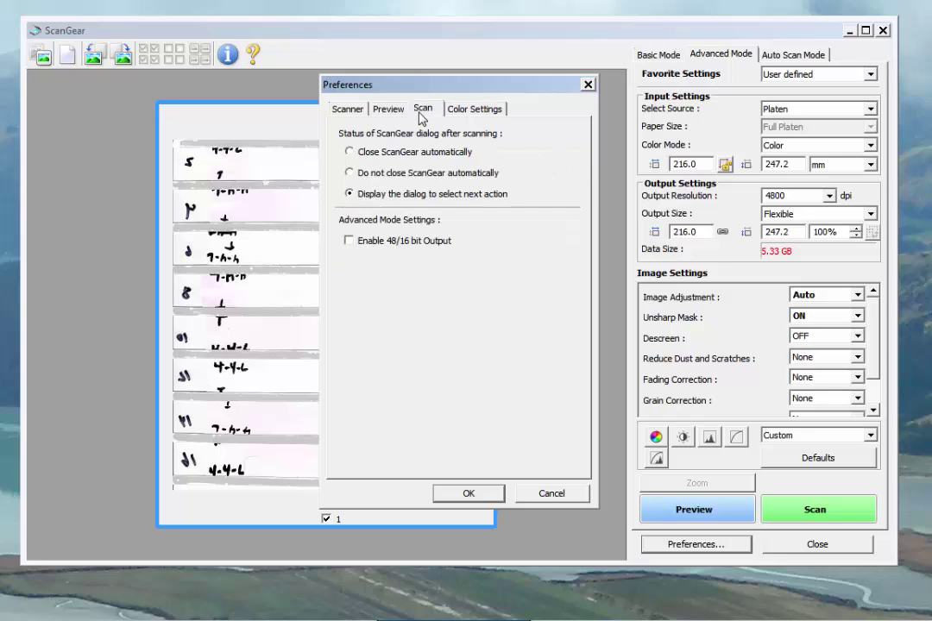
{"action": "left_click", "coordinate": [457, 109]}
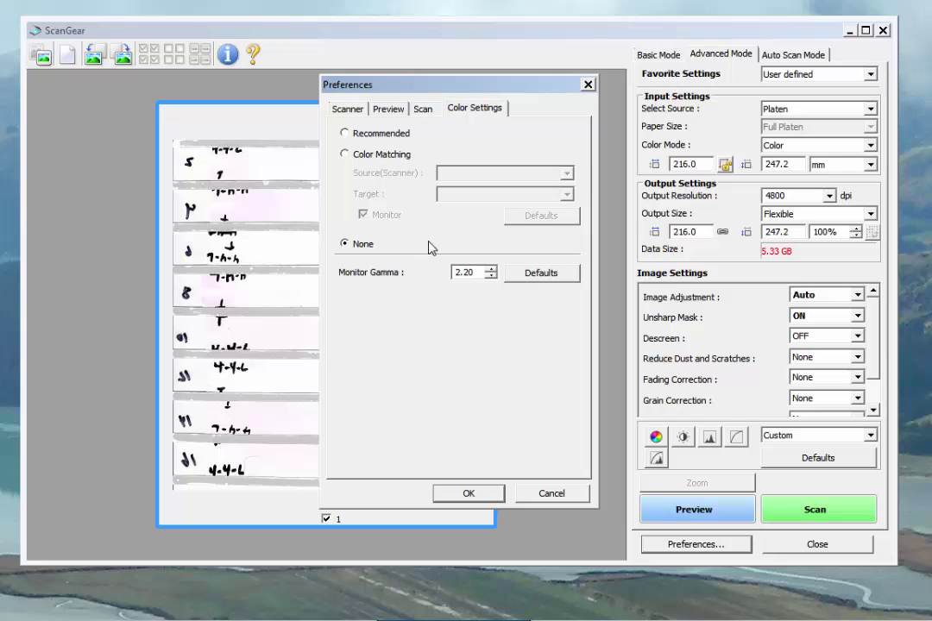
{"action": "left_click", "coordinate": [425, 111]}
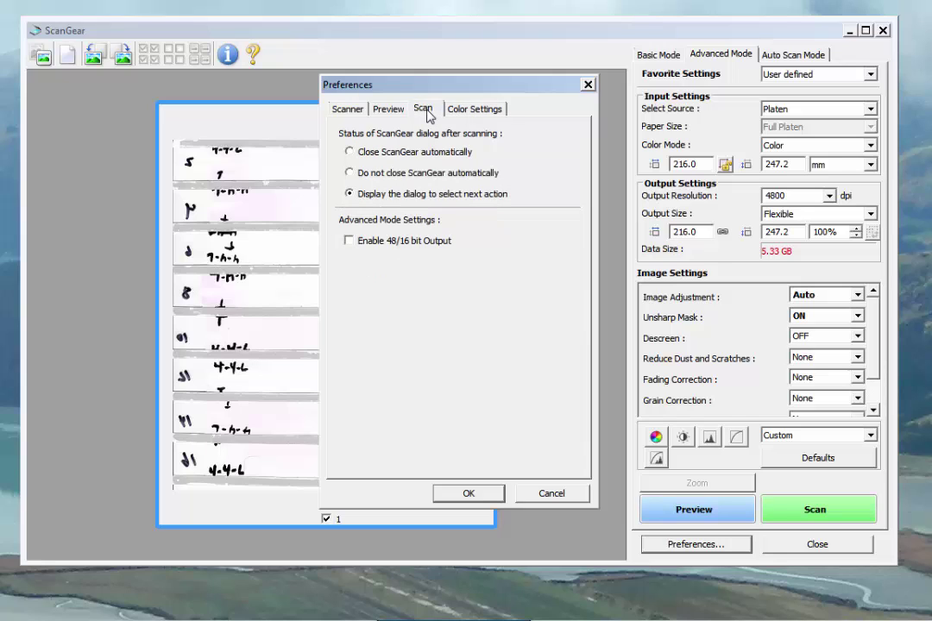
{"action": "left_click", "coordinate": [350, 241]}
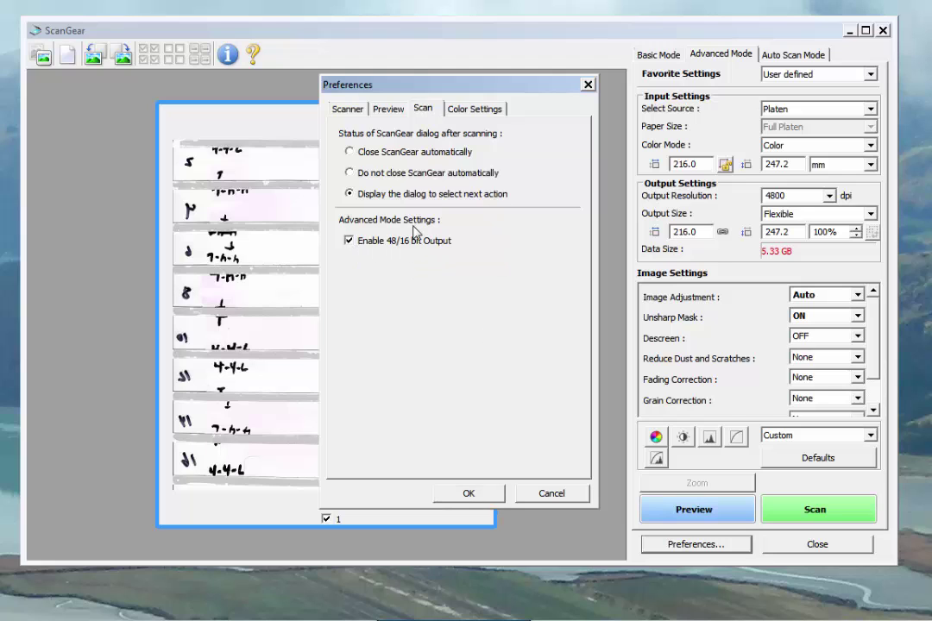
Set previews to display the last cropping frame and enable a sound when scanning is completed
{"action": "left_click", "coordinate": [387, 109]}
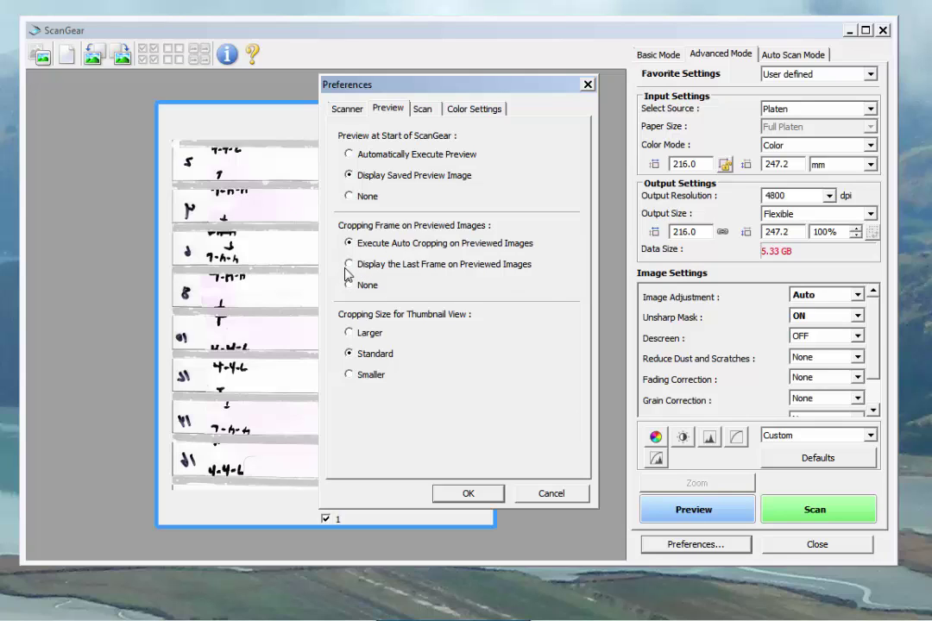
{"action": "left_click", "coordinate": [347, 265]}
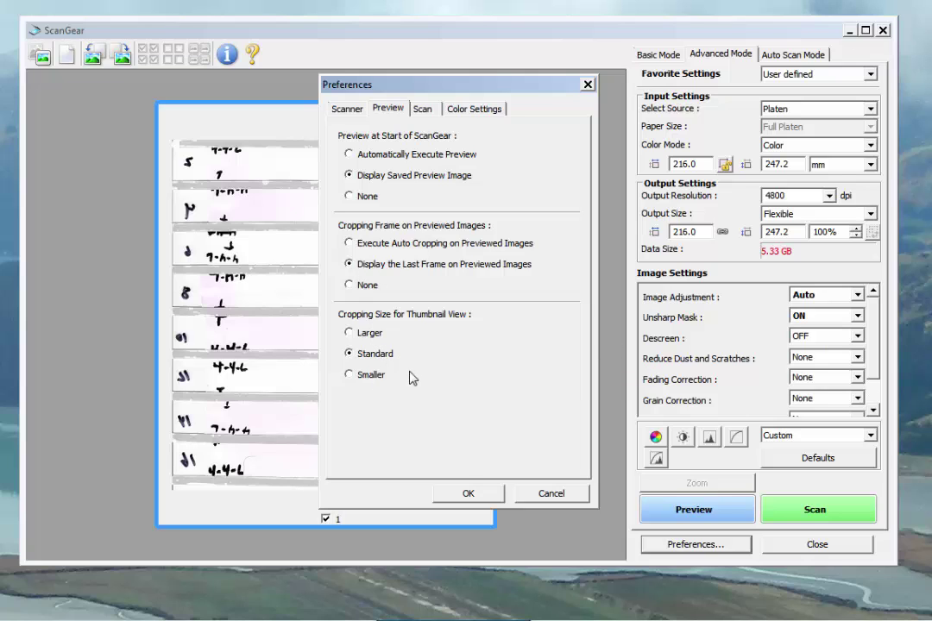
{"action": "left_click", "coordinate": [345, 111]}
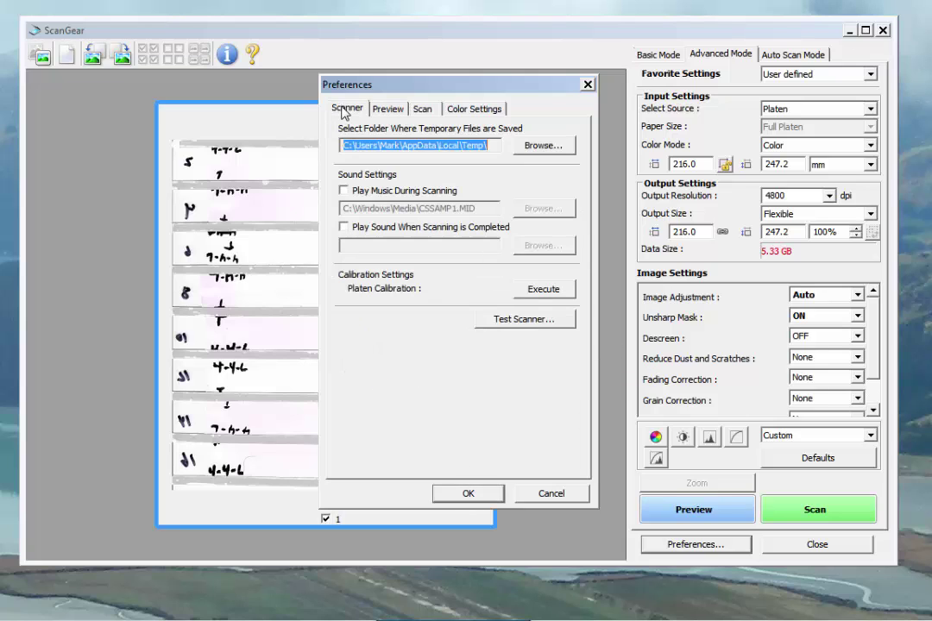
{"action": "left_click", "coordinate": [343, 228]}
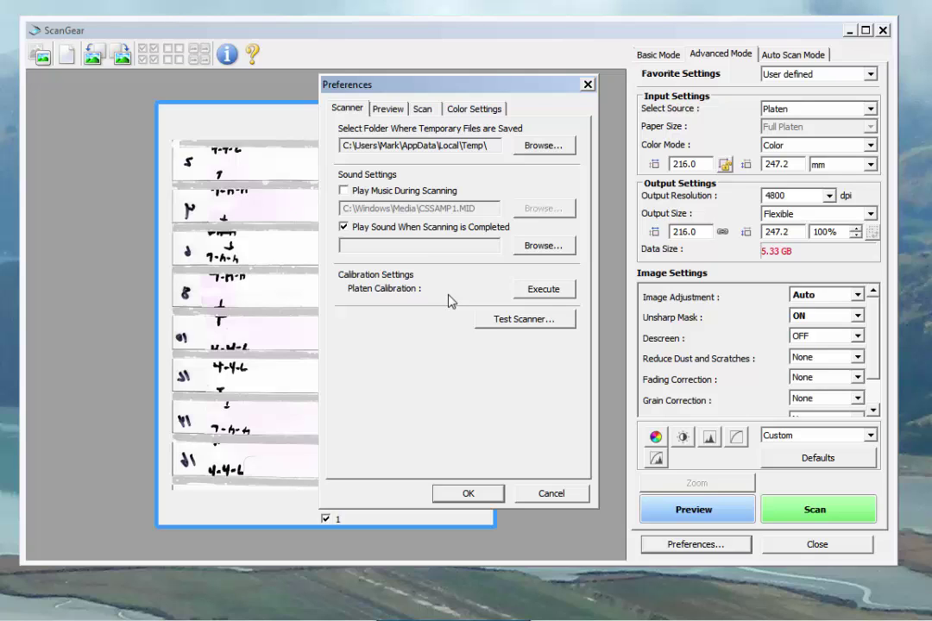
Run the platen calibration and the scanner diagnostics, and accept the changed preferences
{"action": "left_click", "coordinate": [544, 290]}
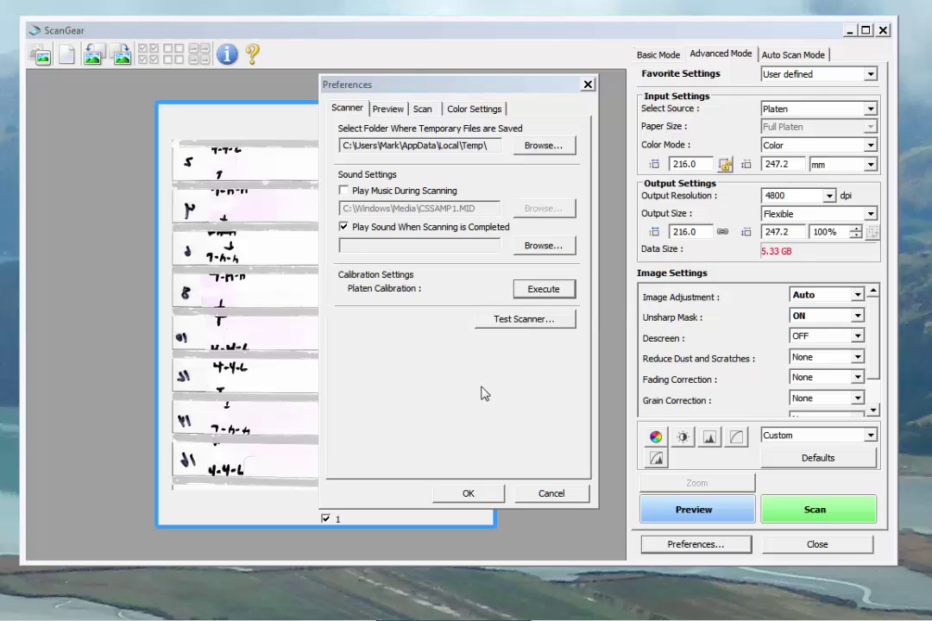
{"action": "left_click", "coordinate": [507, 321]}
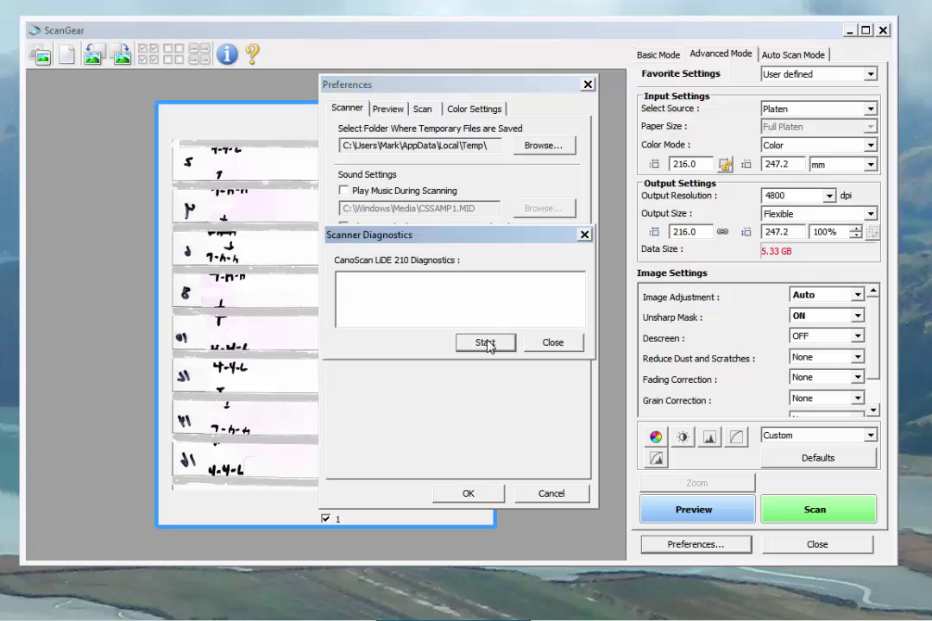
{"action": "left_click", "coordinate": [486, 343]}
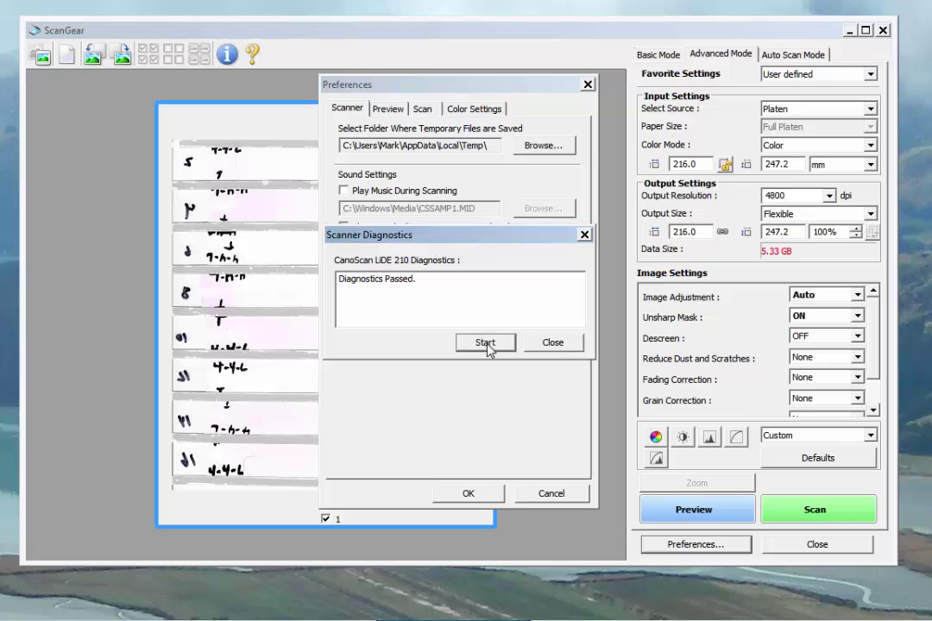
{"action": "left_click", "coordinate": [553, 343]}
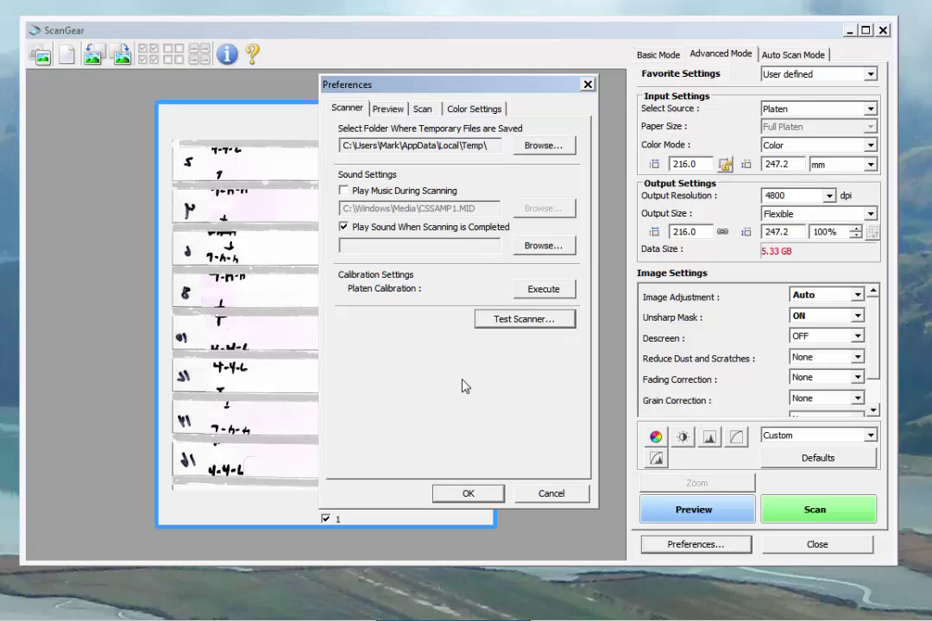
{"action": "left_click", "coordinate": [467, 497]}
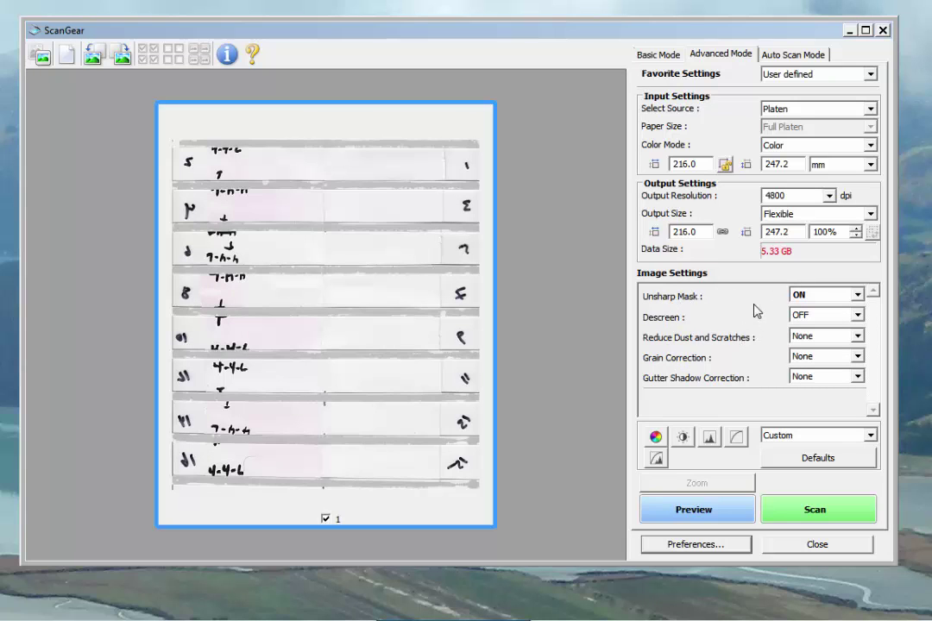
Set Unsharp Mask to OFF and run a new preview of the platen
{"action": "left_click", "coordinate": [857, 296]}
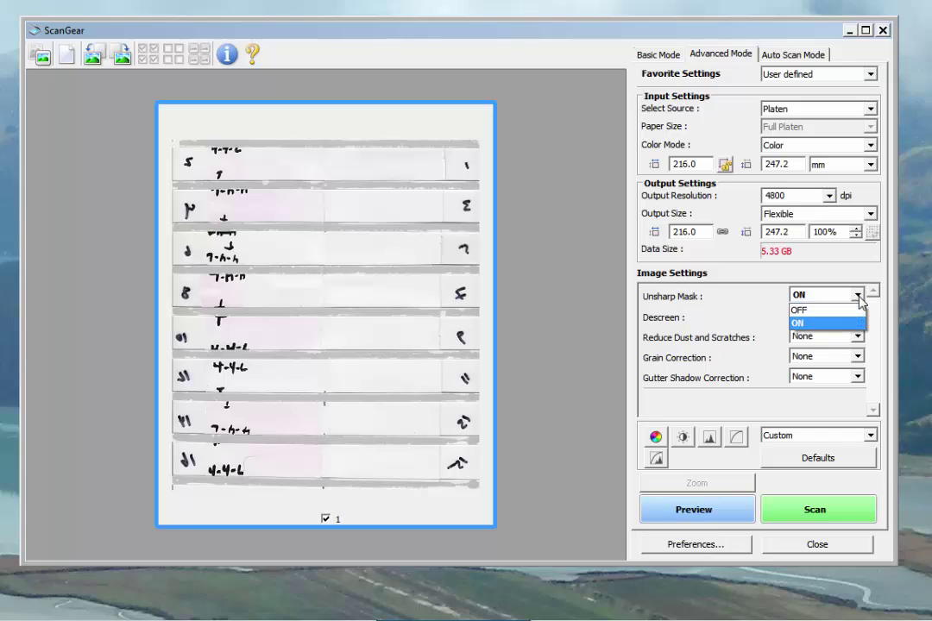
{"action": "left_click", "coordinate": [854, 311]}
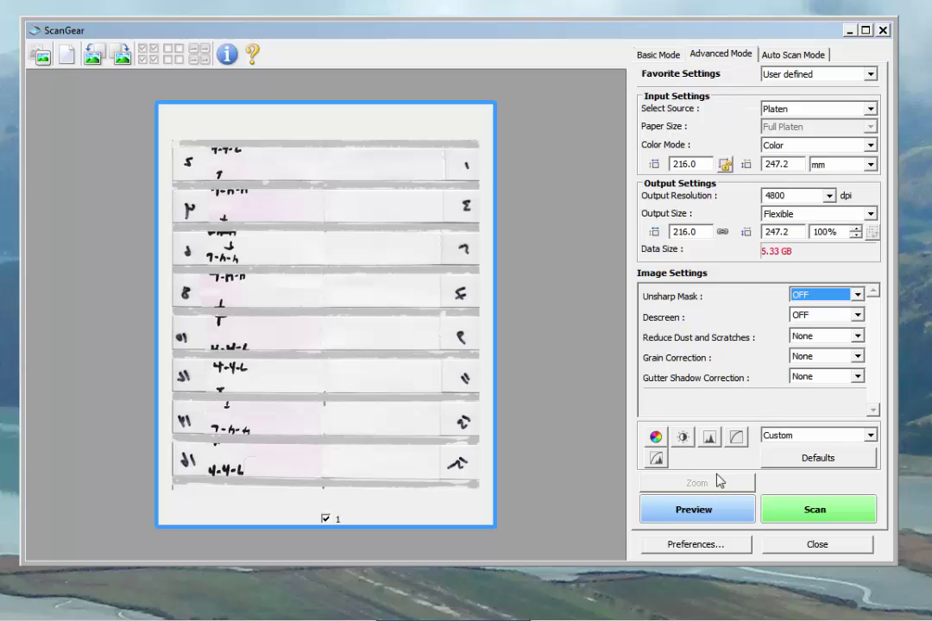
{"action": "left_click", "coordinate": [707, 516]}
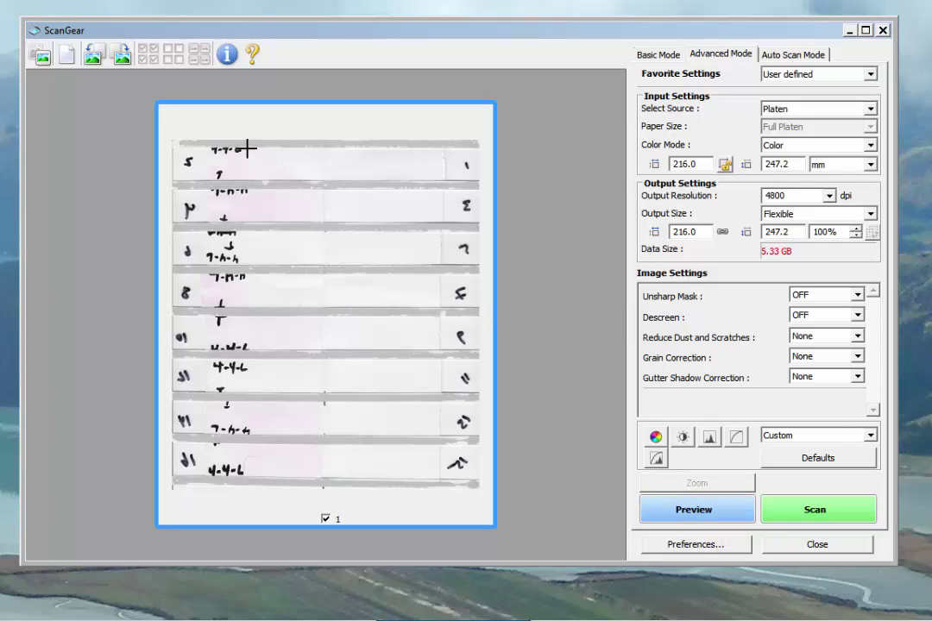
Discard the trial cropping frame on the thumbnail and switch the preview to whole image view
{"action": "left_click_drag", "start_coordinate": [247, 148], "coordinate": [278, 176]}
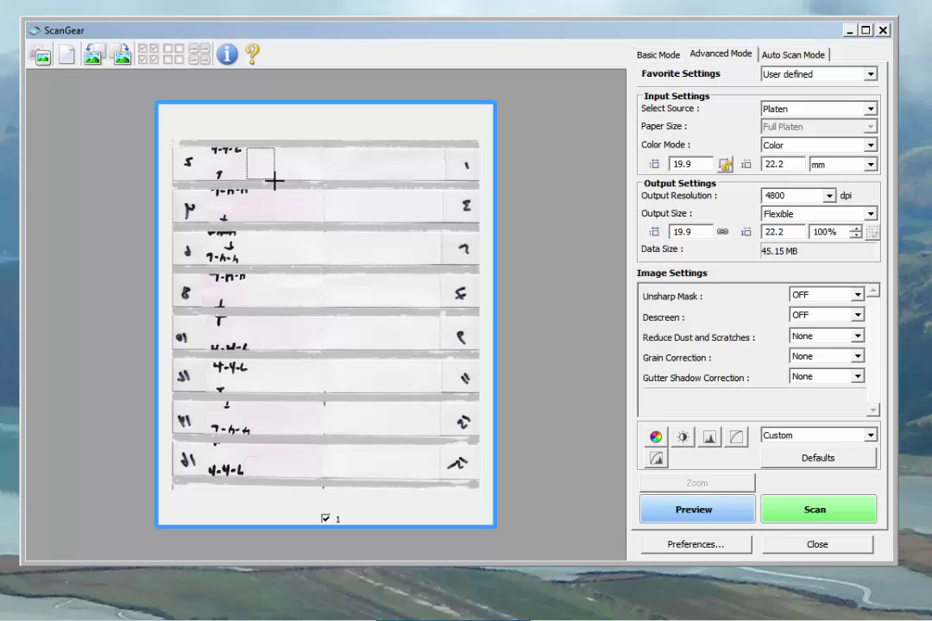
{"action": "left_click", "coordinate": [228, 147]}
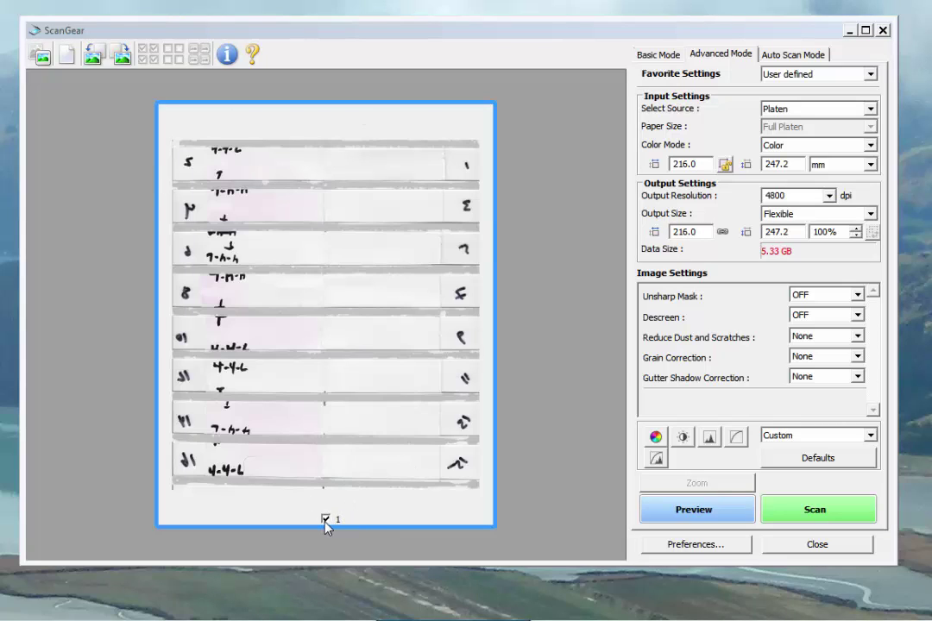
{"action": "left_click", "coordinate": [40, 57]}
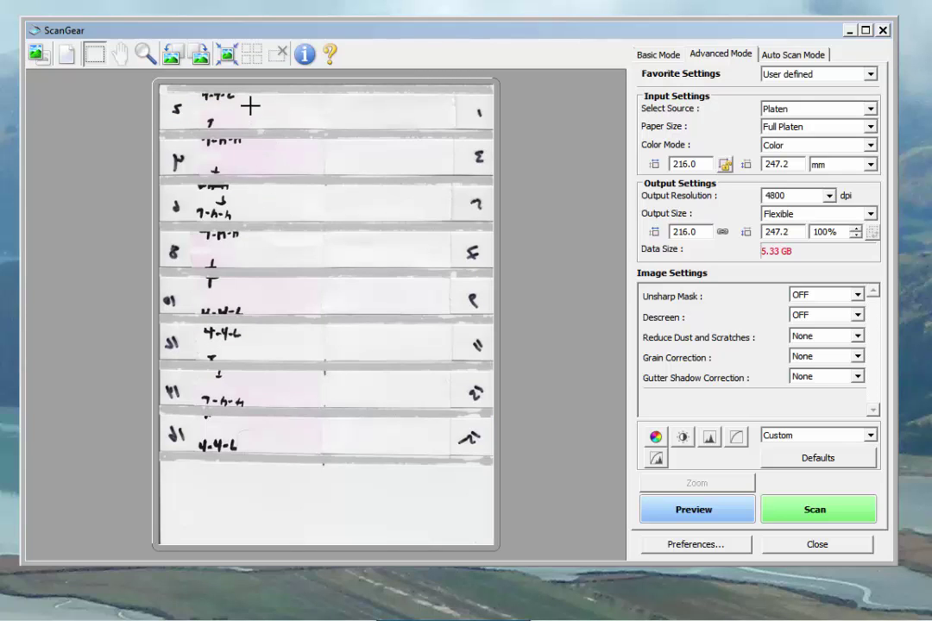
Draw a cropping frame on the left half of the first strip and set its size to 20 by 20 mm
{"action": "left_click_drag", "start_coordinate": [245, 96], "coordinate": [277, 126]}
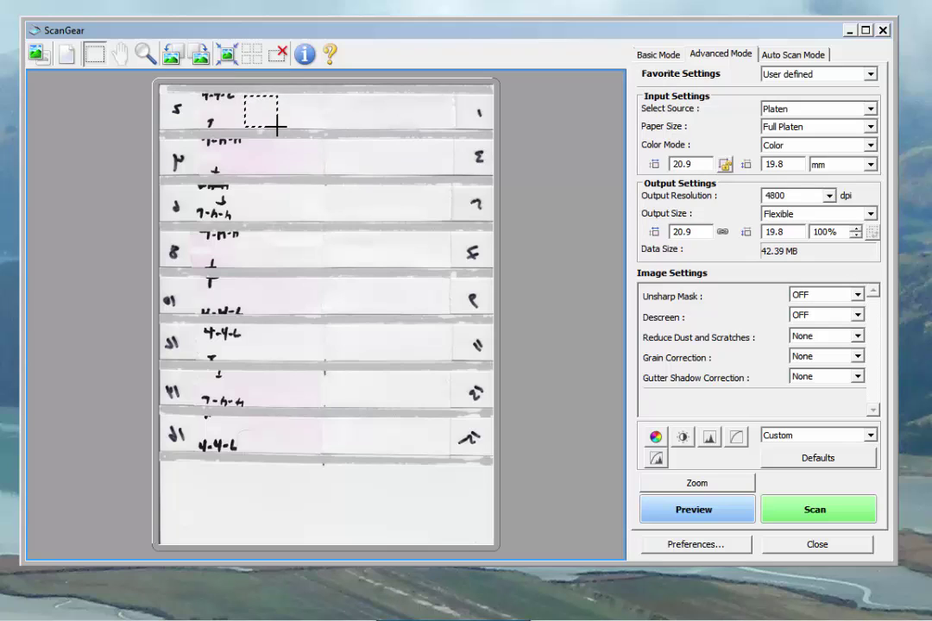
{"action": "double_click", "coordinate": [681, 164]}
{"action": "type", "text": "20"}
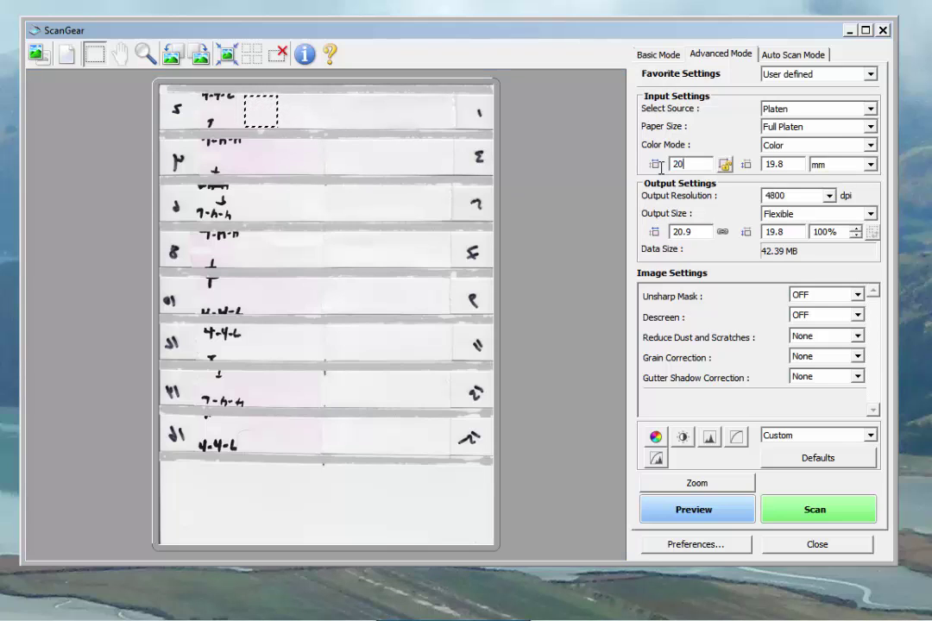
{"action": "double_click", "coordinate": [788, 165]}
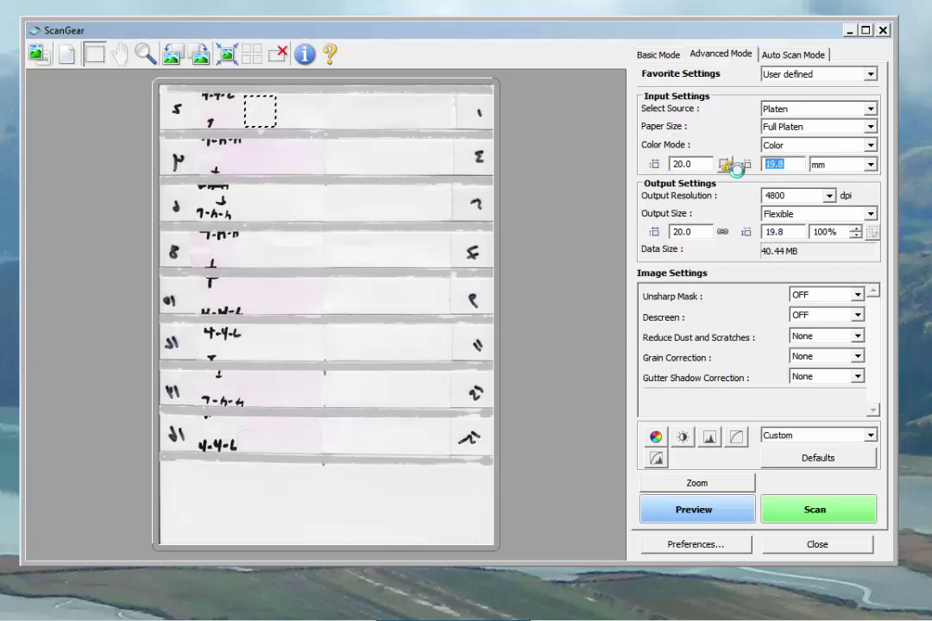
{"action": "type", "text": "20"}
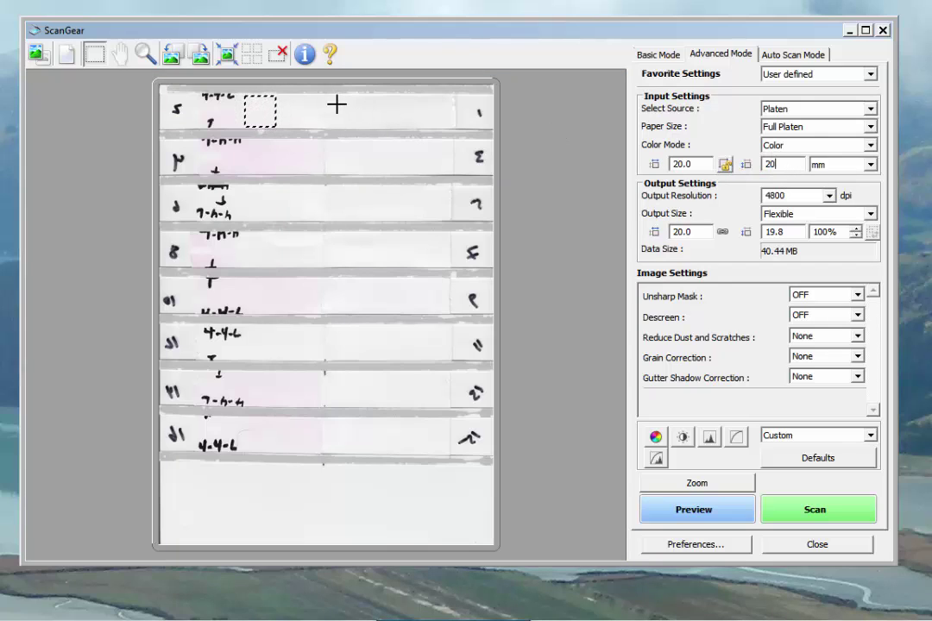
Add a second cropping frame on the right half of the first strip, sized 20 by 20 mm
{"action": "left_click_drag", "start_coordinate": [336, 97], "coordinate": [371, 130]}
{"action": "left_click_drag", "start_coordinate": [696, 159], "coordinate": [644, 167]}
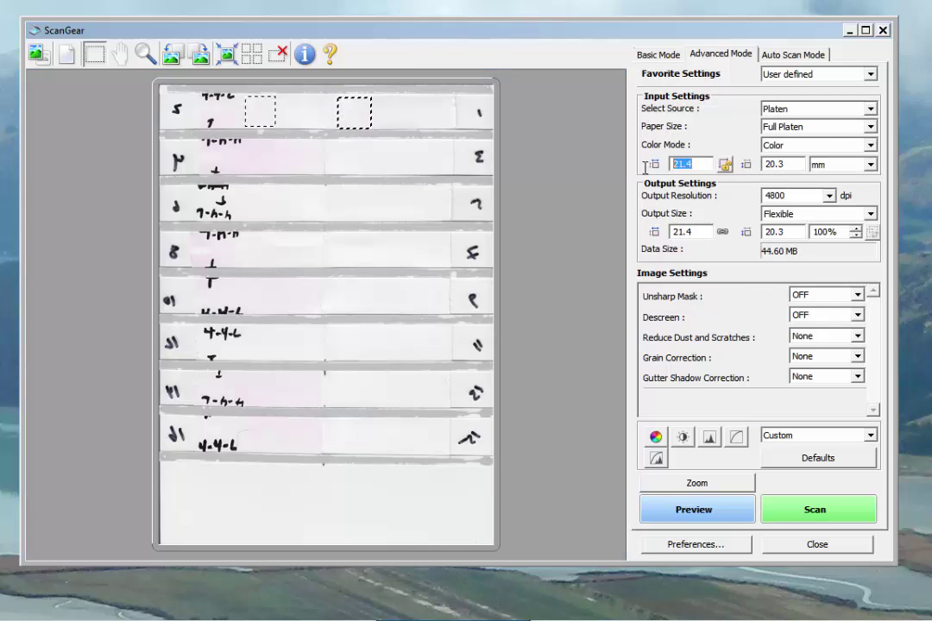
{"action": "key", "text": "BackSpace"}
{"action": "key", "text": "Tab"}
{"action": "key", "text": "BackSpace"}
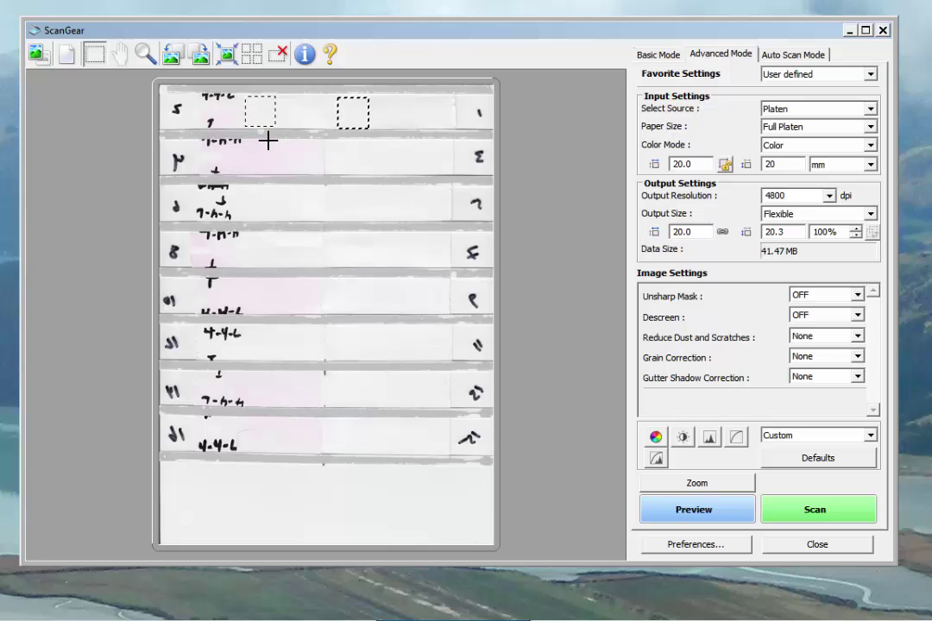
Draw a cropping frame on the left half of the second strip and set its size to 20 by 20 mm
{"action": "left_click_drag", "start_coordinate": [269, 140], "coordinate": [301, 175]}
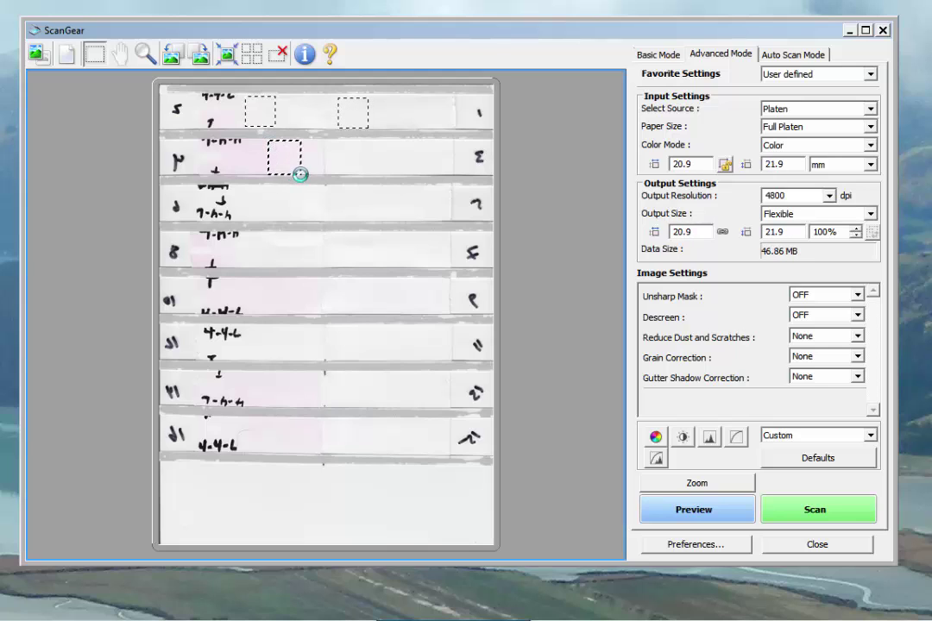
{"action": "double_click", "coordinate": [694, 164]}
{"action": "key", "text": "BackSpace"}
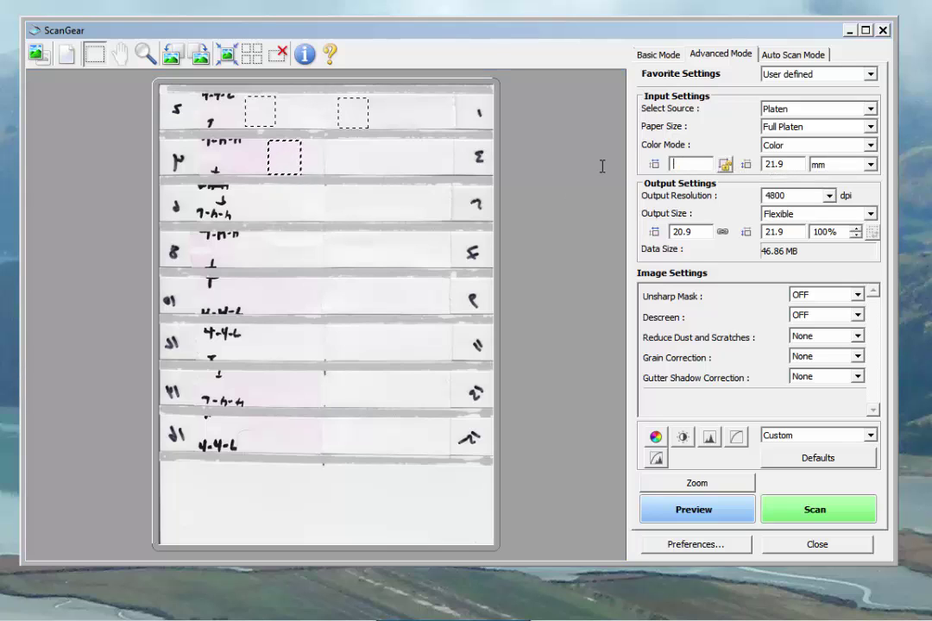
{"action": "type", "text": "20"}
{"action": "key", "text": "Tab"}
{"action": "key", "text": "Tab"}
{"action": "type", "text": "20"}
Add a cropping frame on the right half of the second strip and set its width to 20 mm
{"action": "left_click_drag", "start_coordinate": [364, 140], "coordinate": [399, 173]}
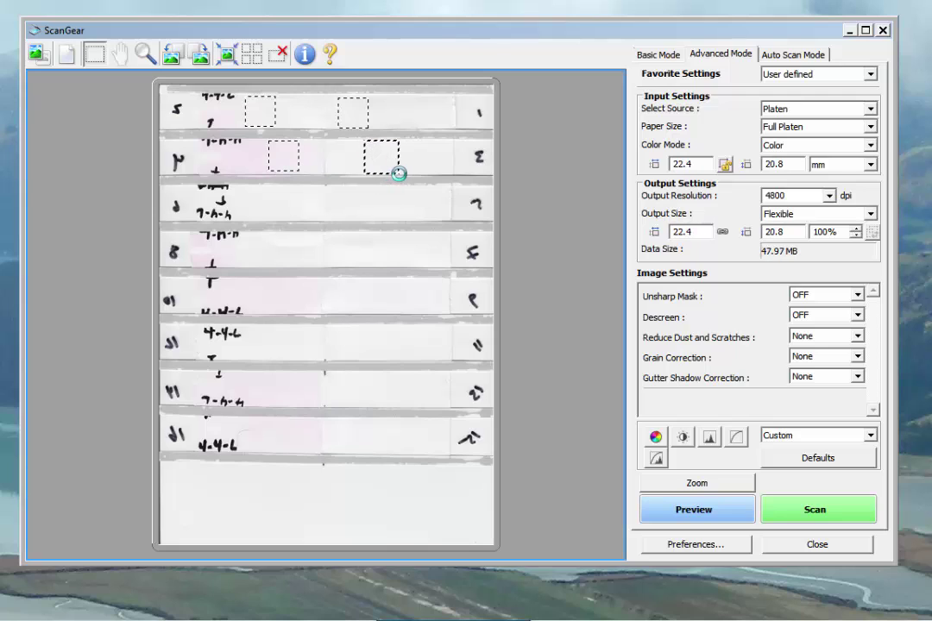
{"action": "left_click_drag", "start_coordinate": [694, 164], "coordinate": [656, 166]}
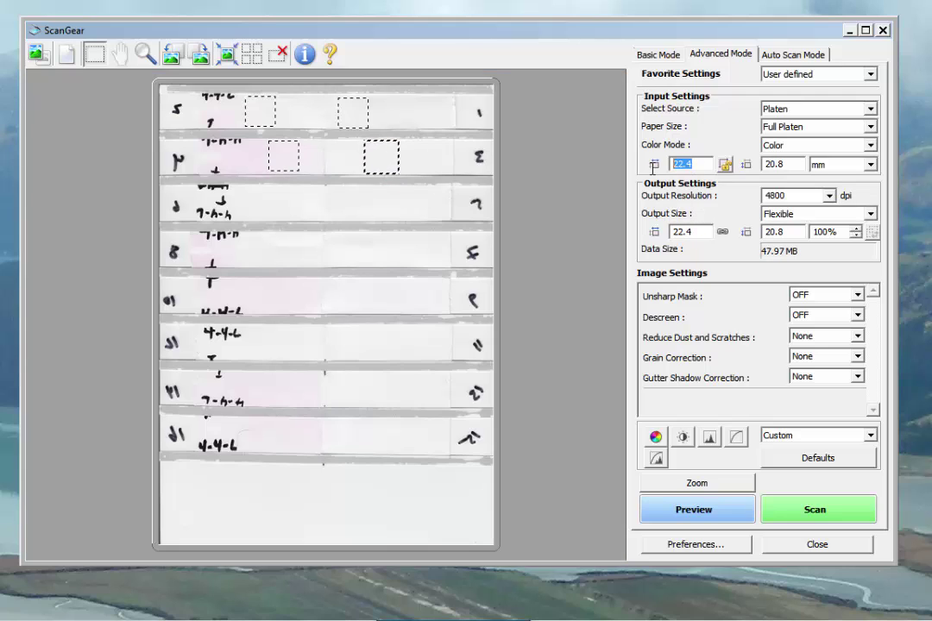
{"action": "type", "text": "20"}
{"action": "key", "text": "Return"}
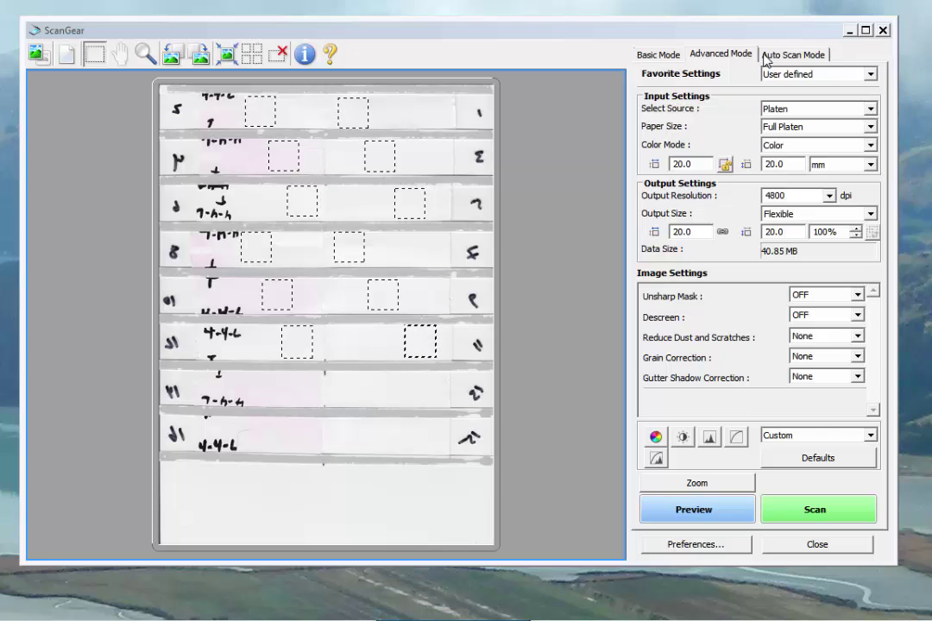
Save the focused crop's scan settings as a favorite setting named 4800 DPI
{"action": "left_click", "coordinate": [871, 75]}
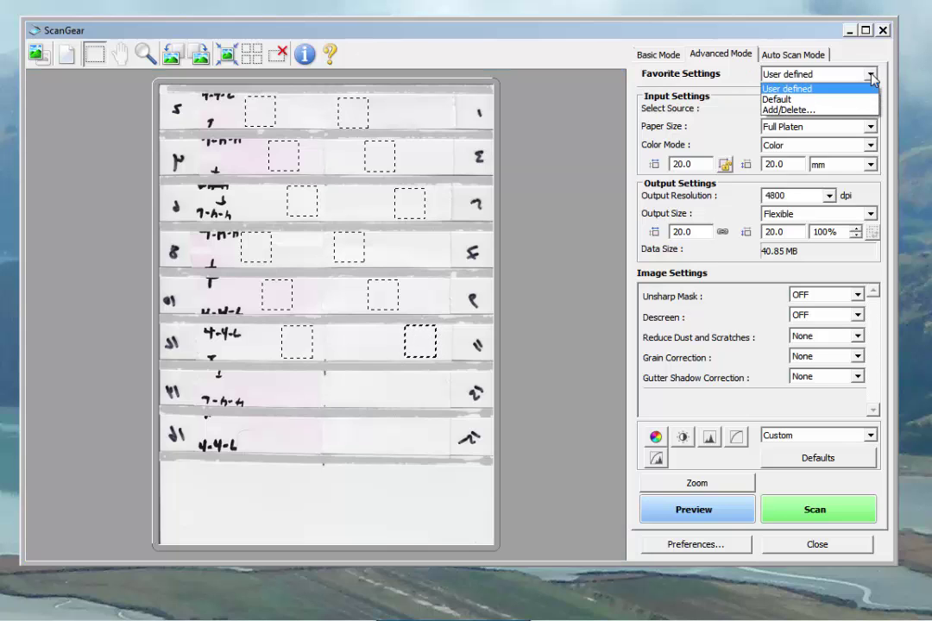
{"action": "left_click", "coordinate": [803, 111]}
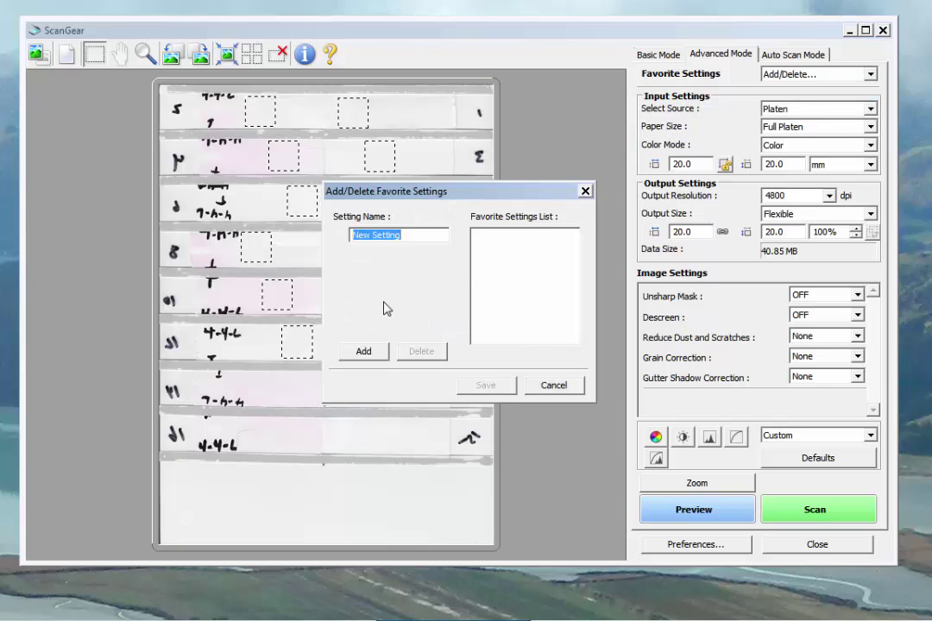
{"action": "key", "text": "BackSpace"}
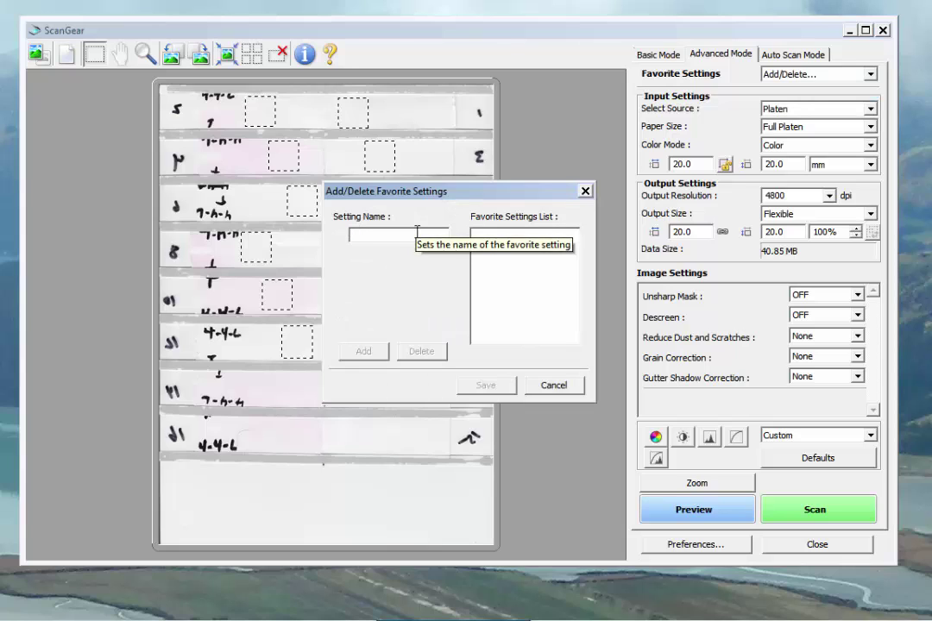
{"action": "type", "text": "4800 DPI"}
{"action": "left_click", "coordinate": [371, 352]}
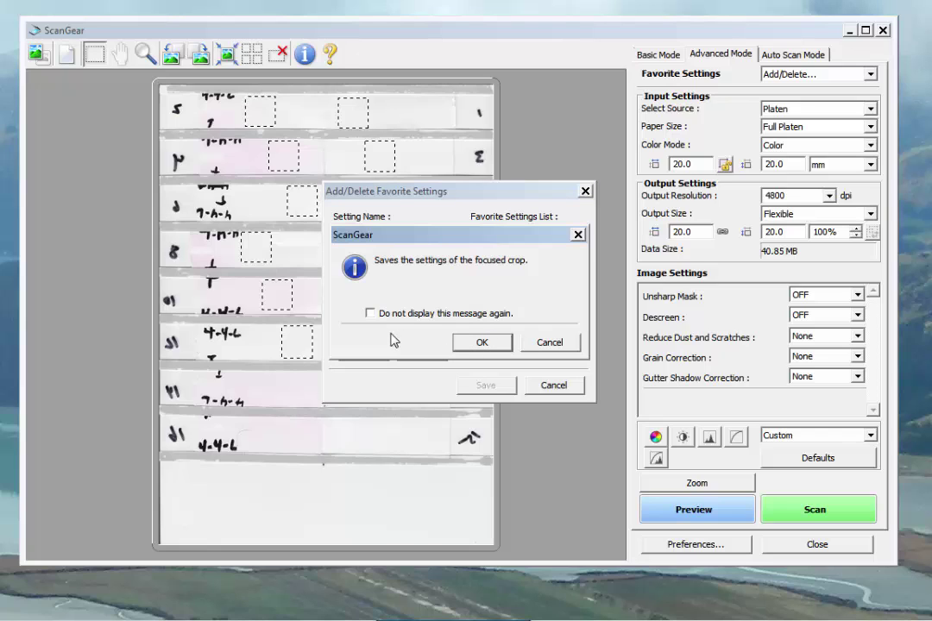
{"action": "left_click", "coordinate": [477, 341]}
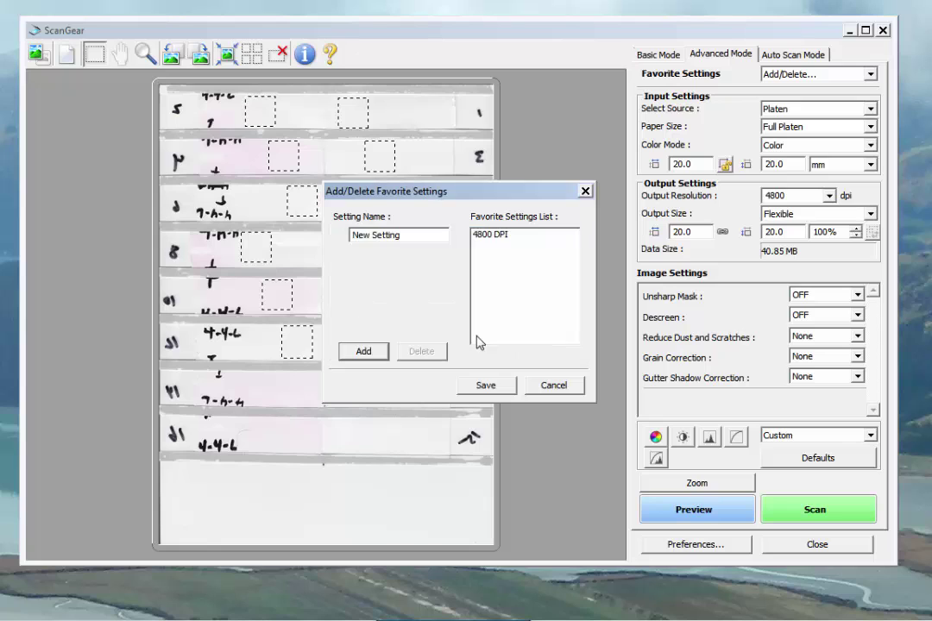
{"action": "left_click", "coordinate": [485, 386]}
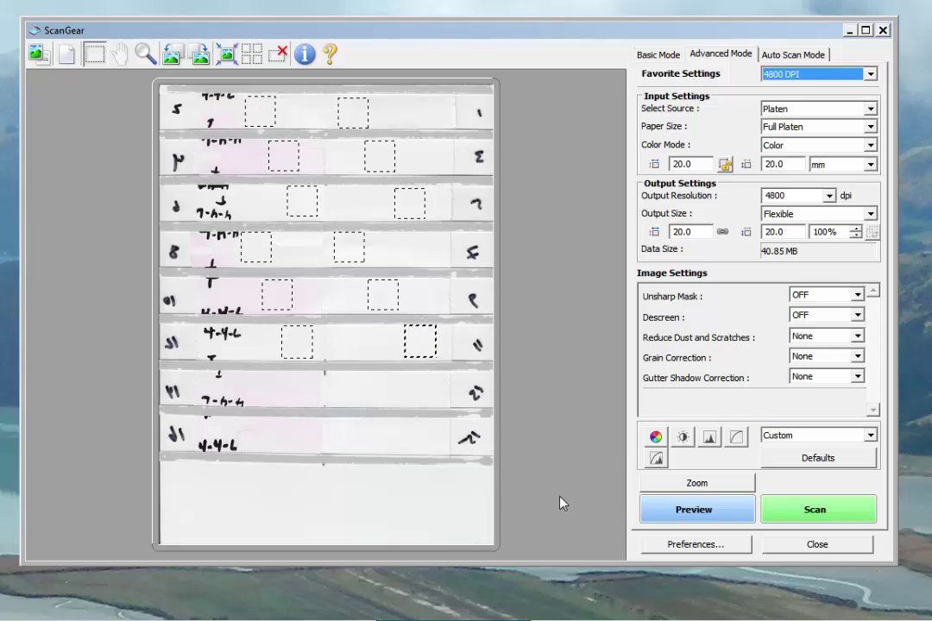
Check the color, preview and scanner preferences and enable 48/16 bit output for Advanced Mode
{"action": "left_click", "coordinate": [682, 545]}
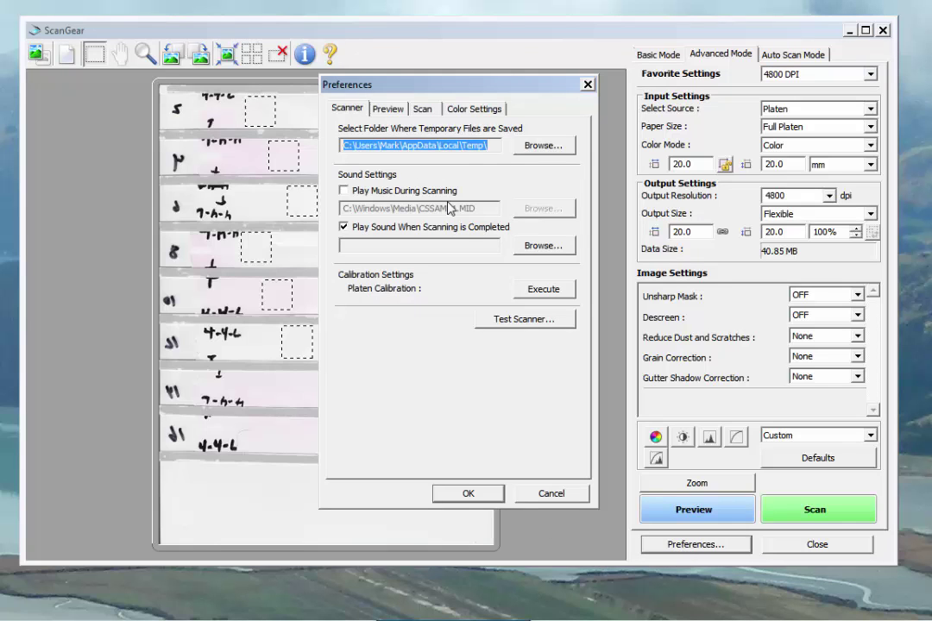
{"action": "left_click", "coordinate": [466, 117]}
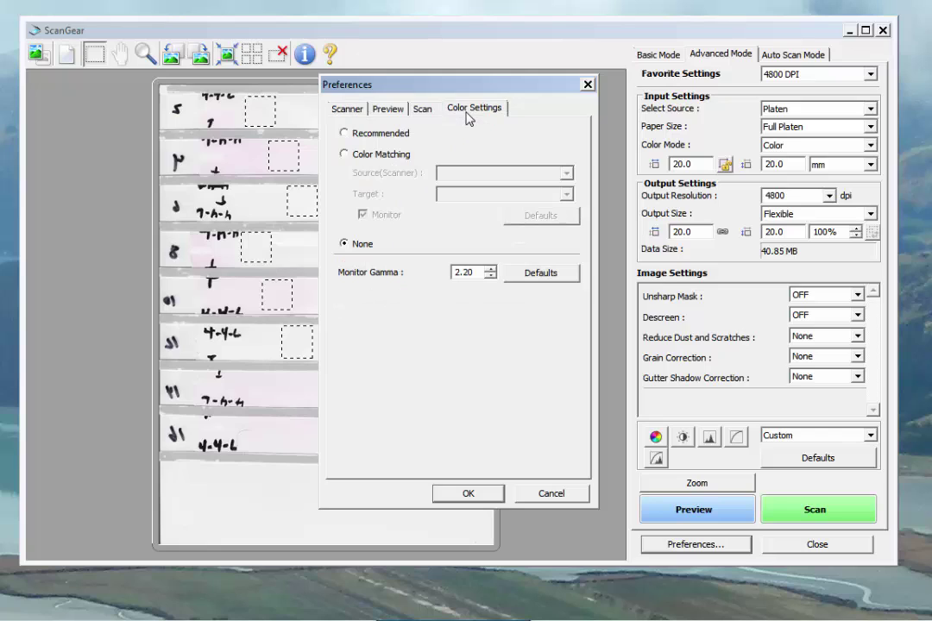
{"action": "left_click", "coordinate": [423, 112]}
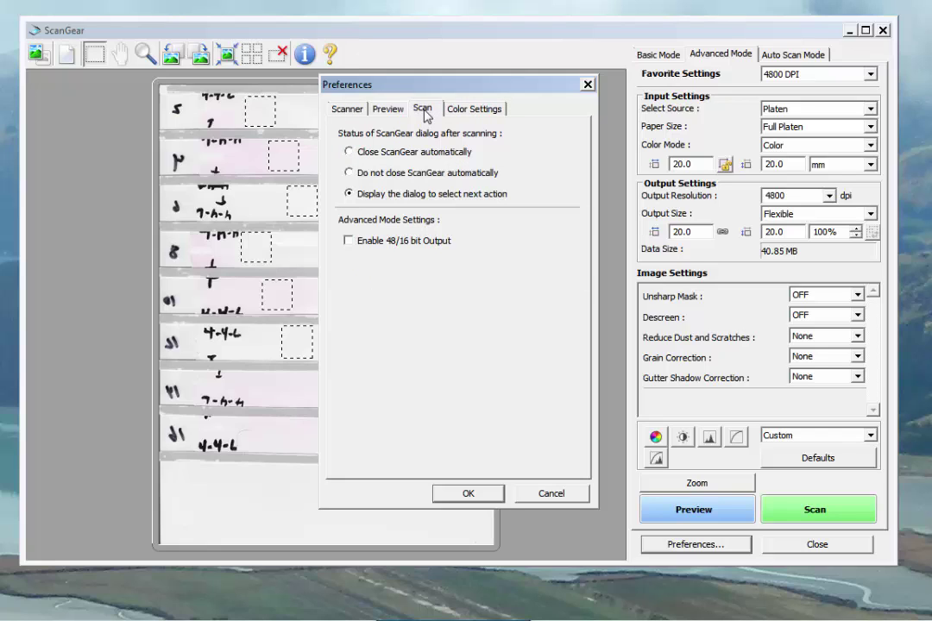
{"action": "left_click", "coordinate": [348, 241]}
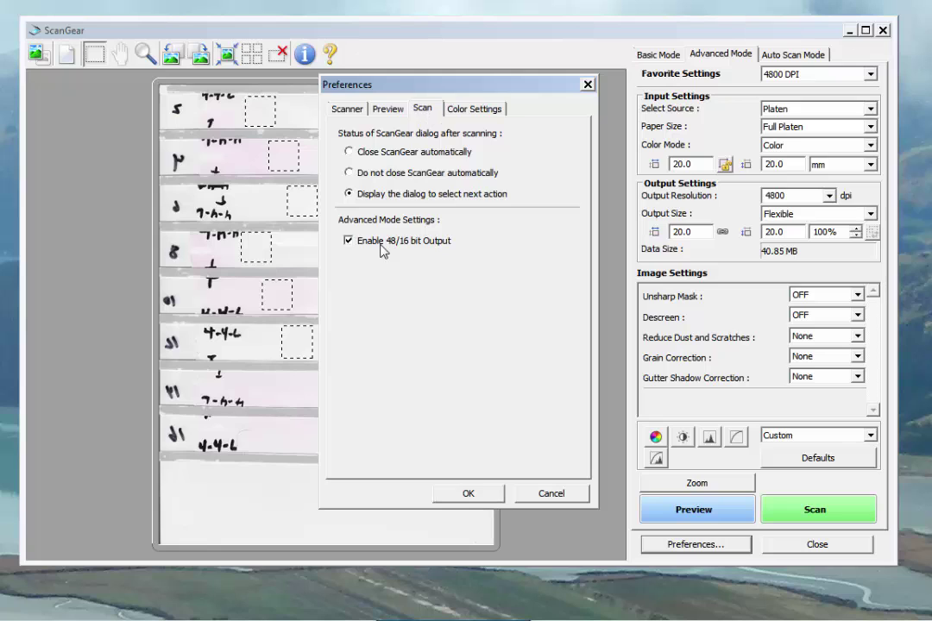
{"action": "left_click", "coordinate": [387, 112]}
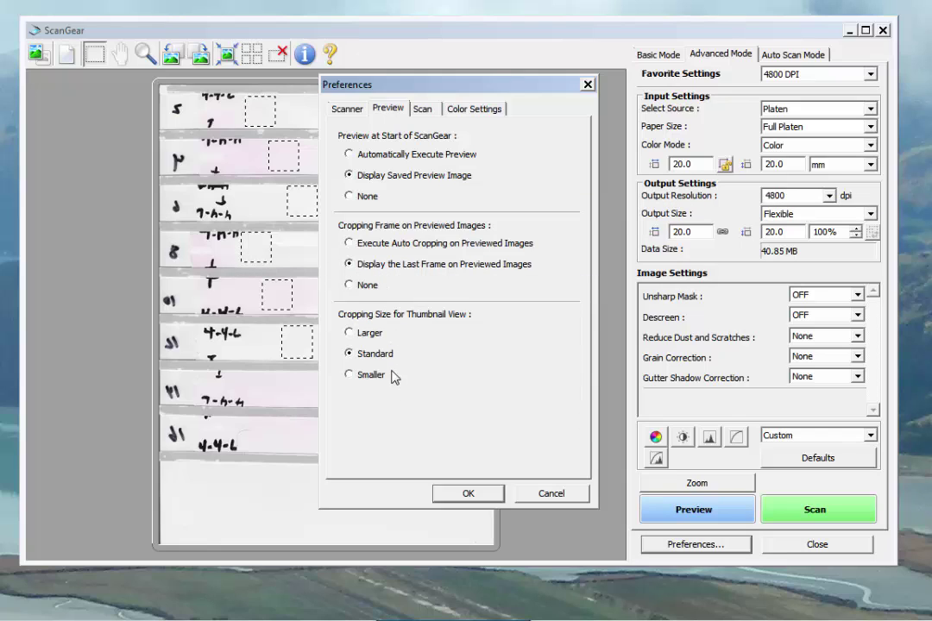
{"action": "left_click", "coordinate": [341, 113]}
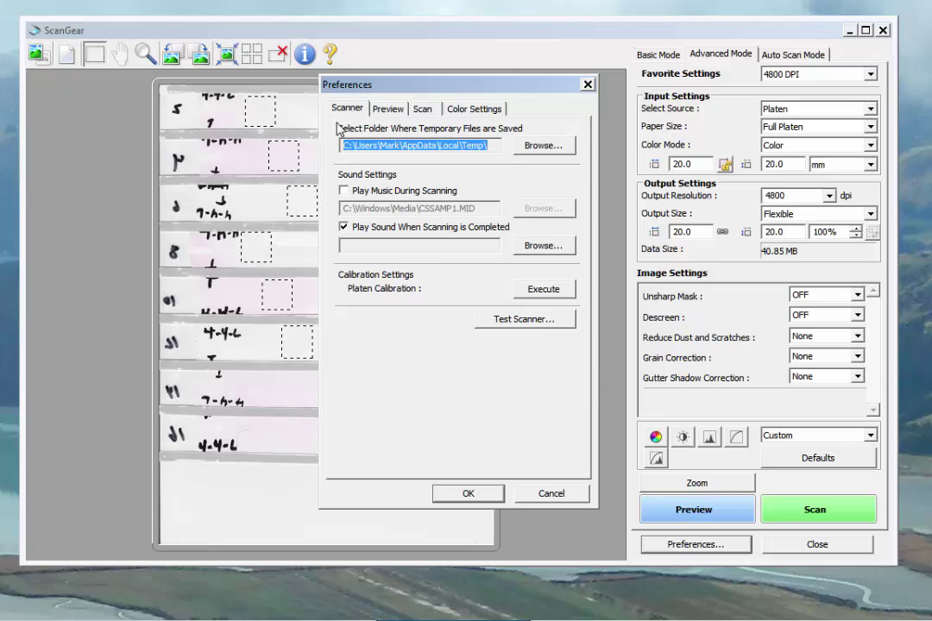
{"action": "left_click", "coordinate": [467, 492]}
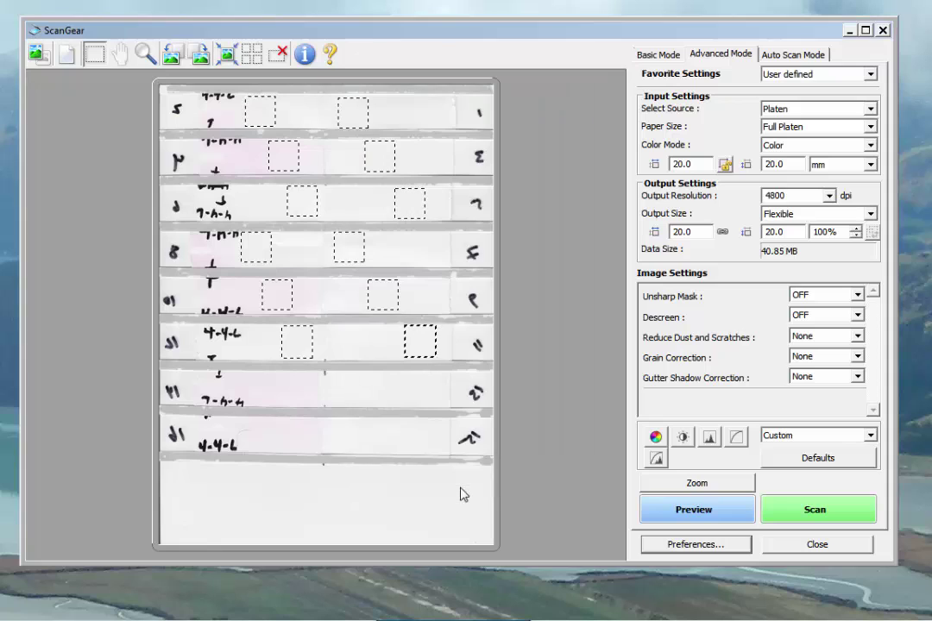
Scan all cropping frames, choosing to scan other images on completion, and close ScanGear to end the scanning session
{"action": "left_click", "coordinate": [787, 516]}
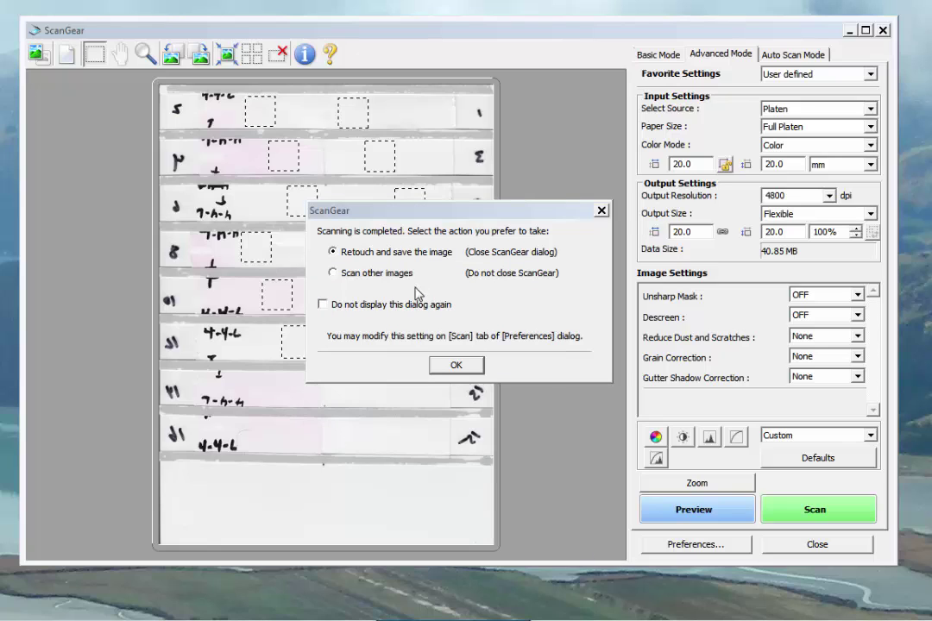
{"action": "left_click", "coordinate": [333, 273]}
{"action": "left_click", "coordinate": [455, 365]}
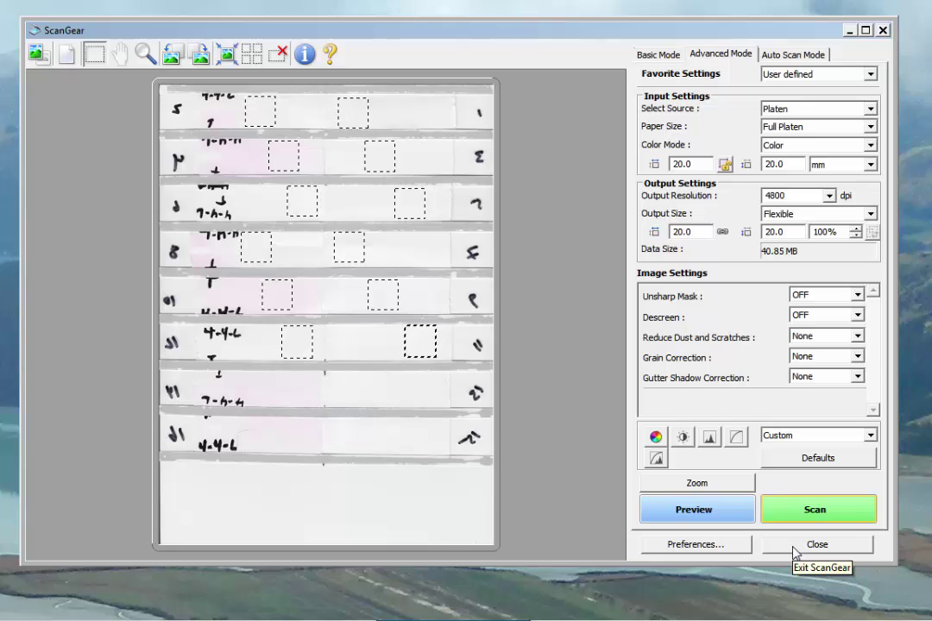
{"action": "left_click", "coordinate": [793, 552]}
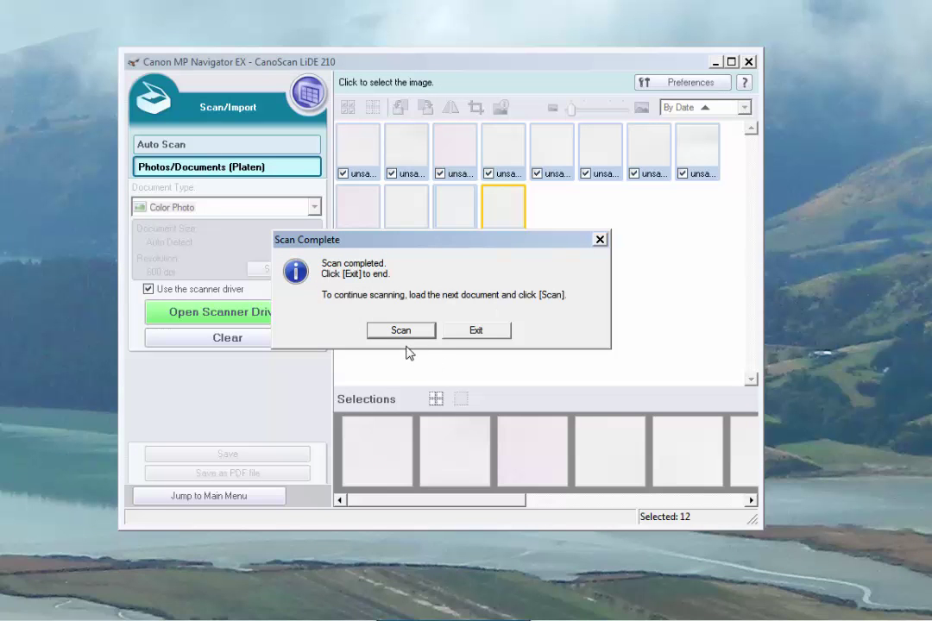
{"action": "left_click", "coordinate": [477, 333]}
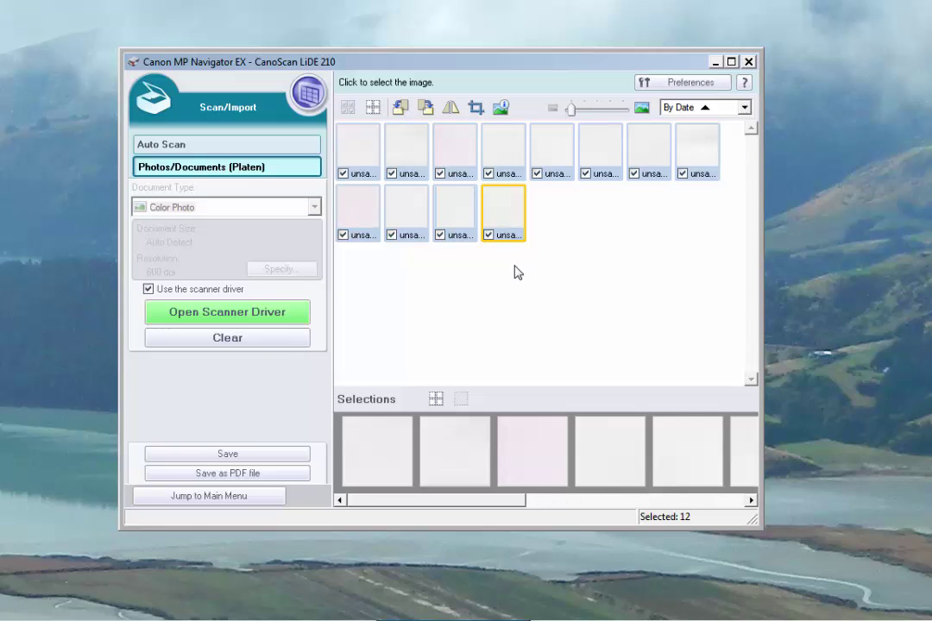
Start saving the selected scans and set the destination to the TEST SCANS folder on the desktop
{"action": "left_click", "coordinate": [235, 463]}
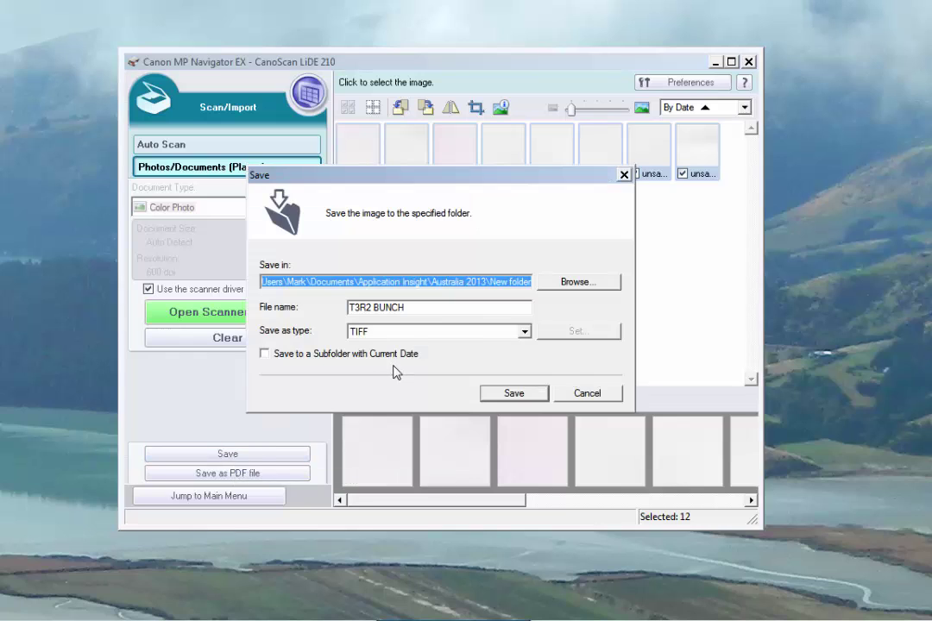
{"action": "left_click", "coordinate": [557, 282]}
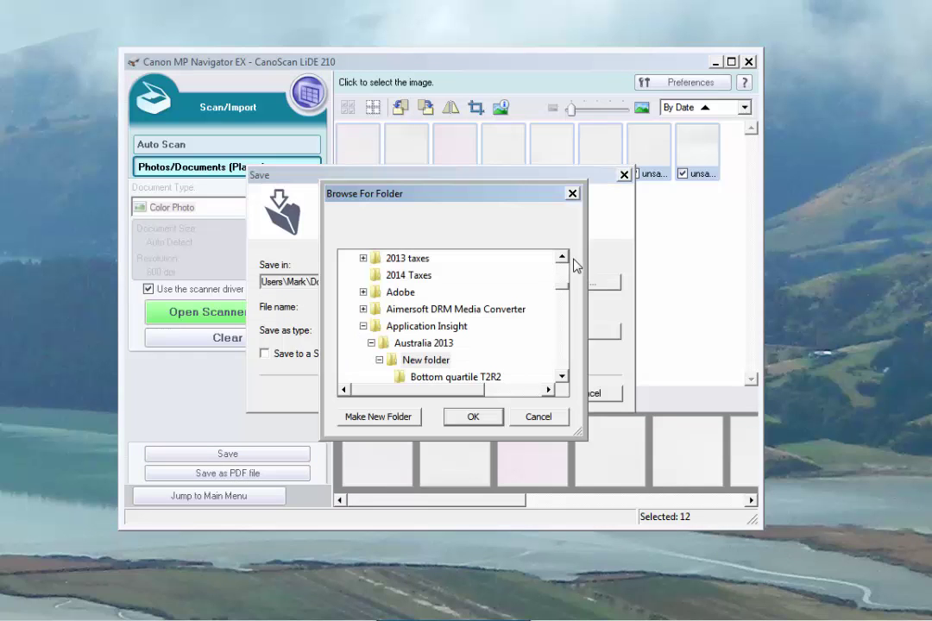
{"action": "left_click_drag", "start_coordinate": [562, 294], "coordinate": [566, 428]}
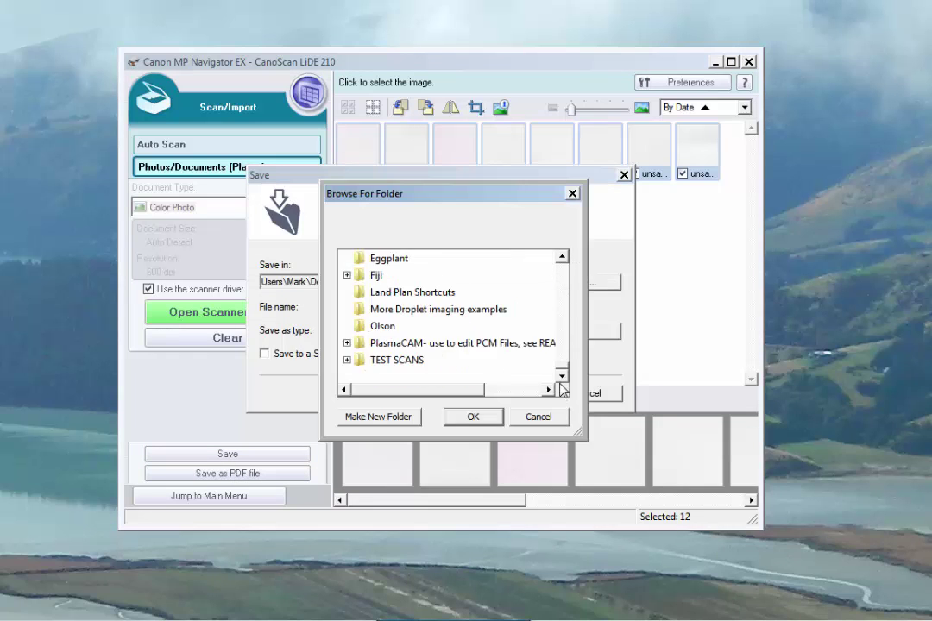
{"action": "left_click", "coordinate": [397, 360]}
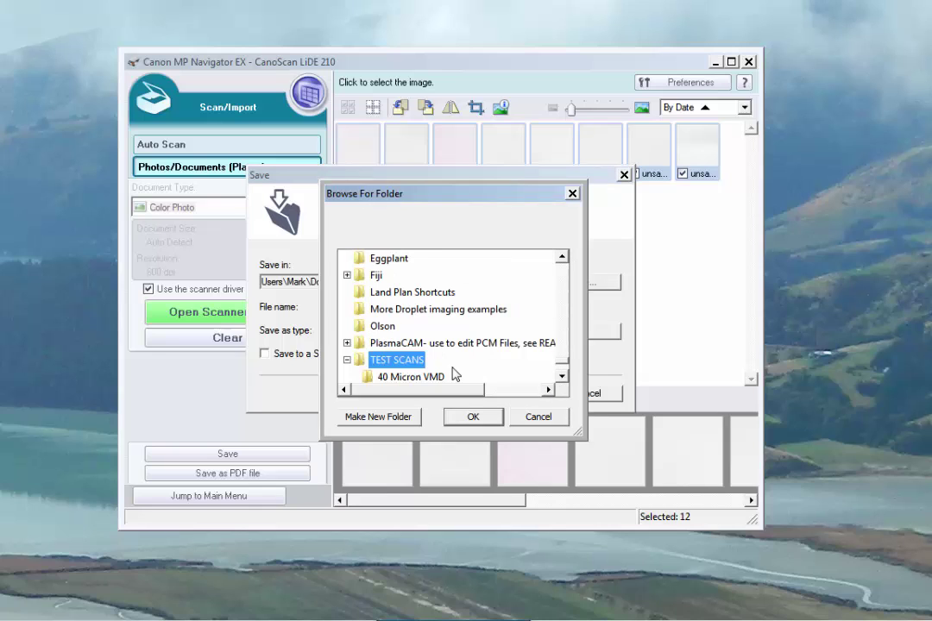
{"action": "left_click", "coordinate": [473, 417]}
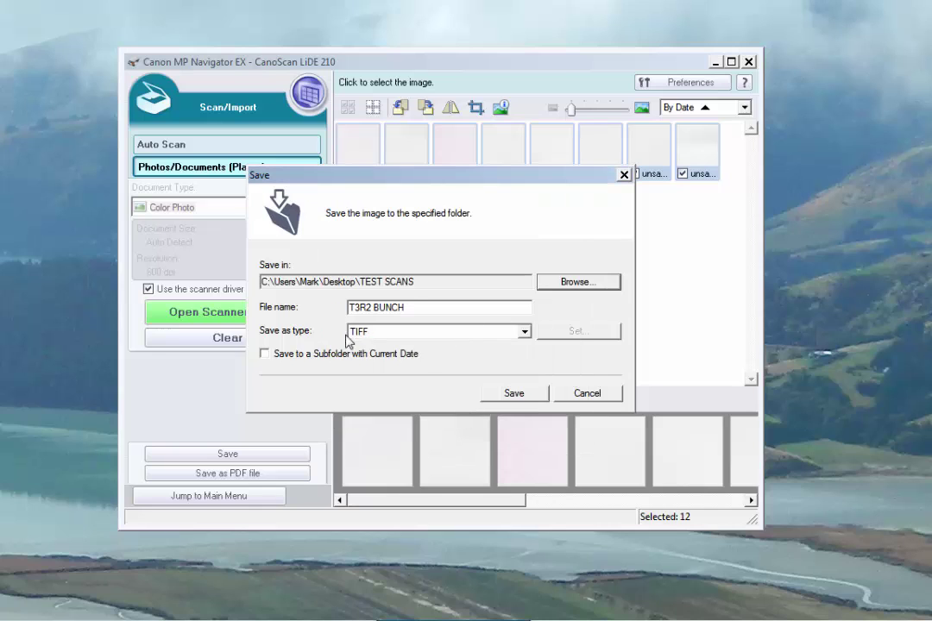
Save the scans as TIFF files with the file name canonimg
{"action": "left_click_drag", "start_coordinate": [412, 306], "coordinate": [289, 306]}
{"action": "key", "text": "BackSpace"}
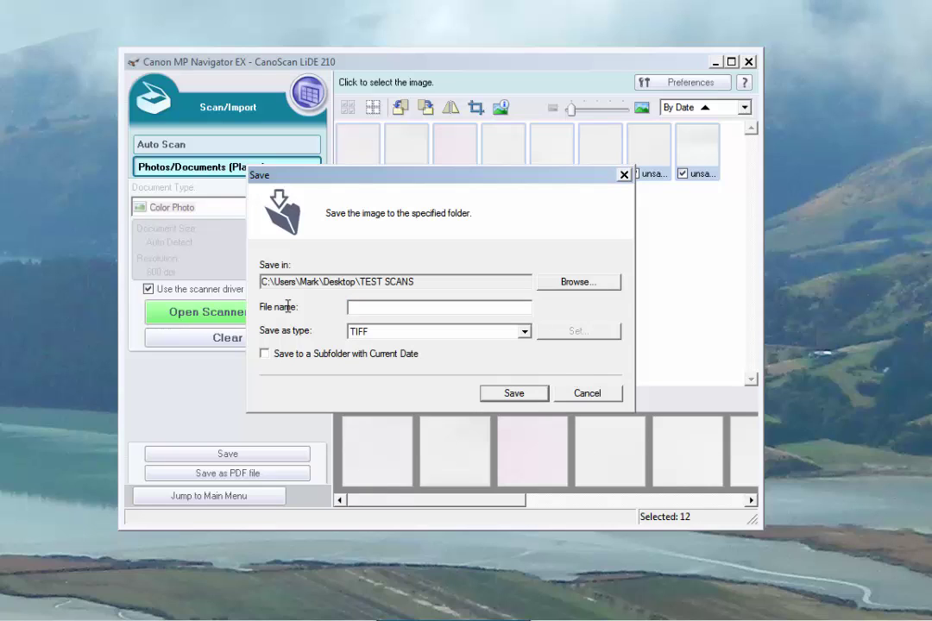
{"action": "type", "text": "canonimg"}
{"action": "left_click", "coordinate": [523, 332]}
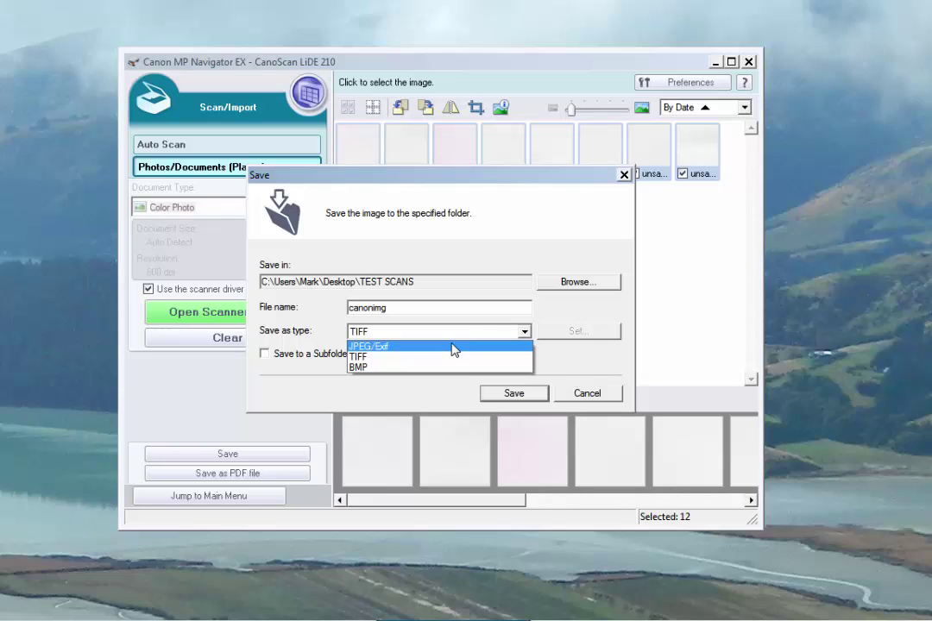
{"action": "left_click", "coordinate": [506, 357]}
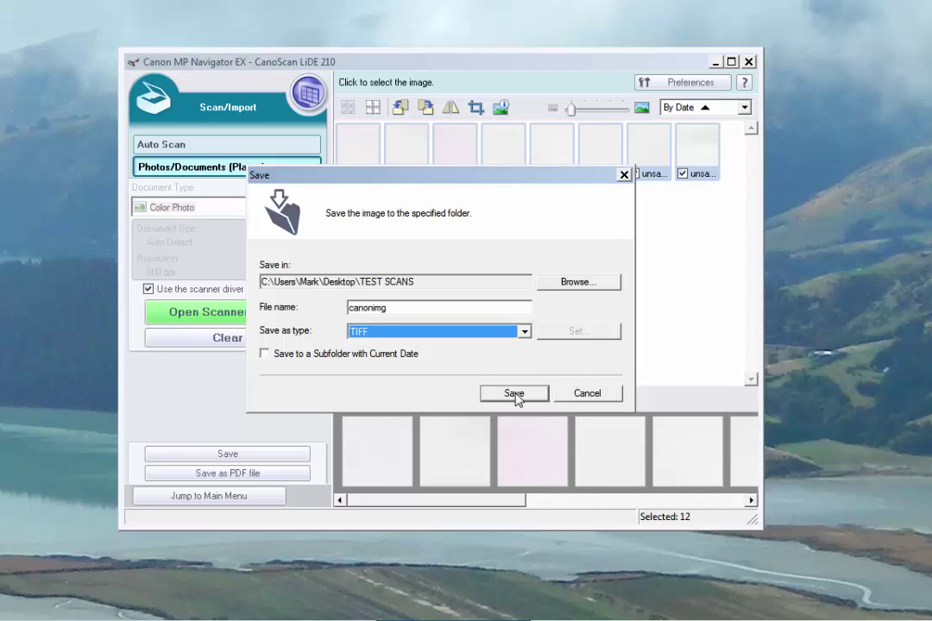
{"action": "left_click", "coordinate": [514, 396]}
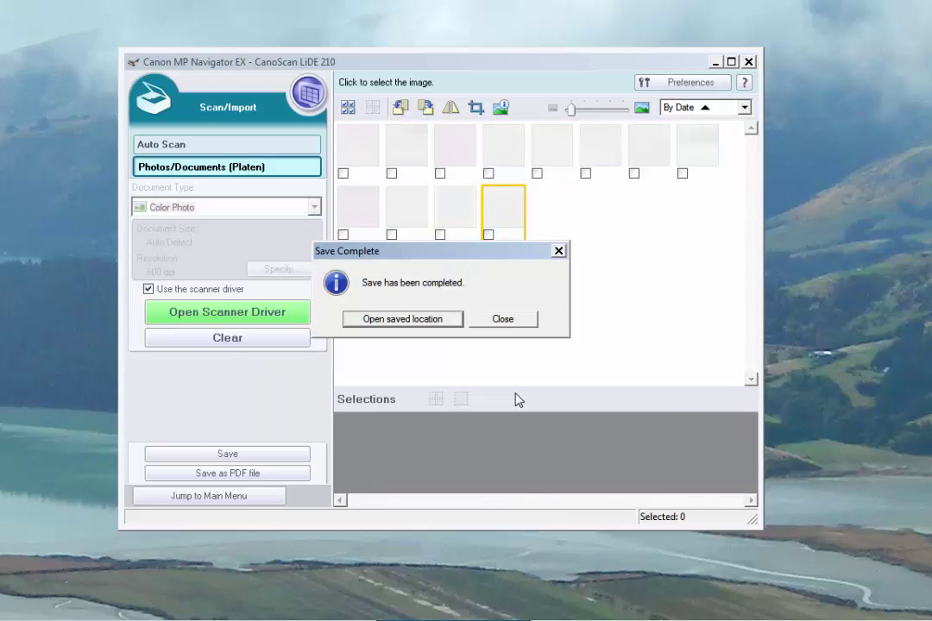
Open the saved location to review the scans by category, and go through My Box back to the main menu
{"action": "left_click", "coordinate": [429, 322]}
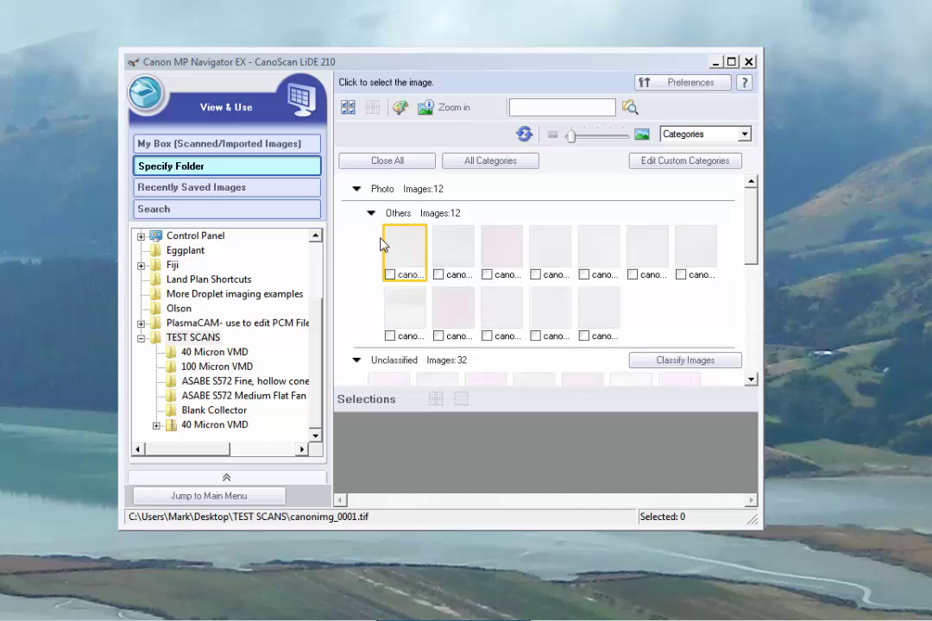
{"action": "left_click", "coordinate": [376, 163]}
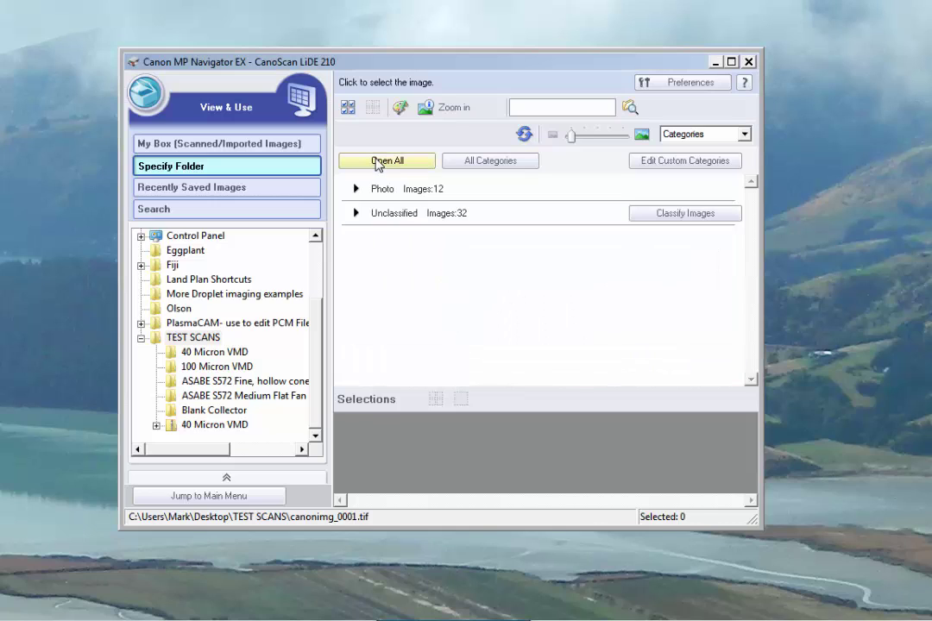
{"action": "left_click", "coordinate": [201, 146]}
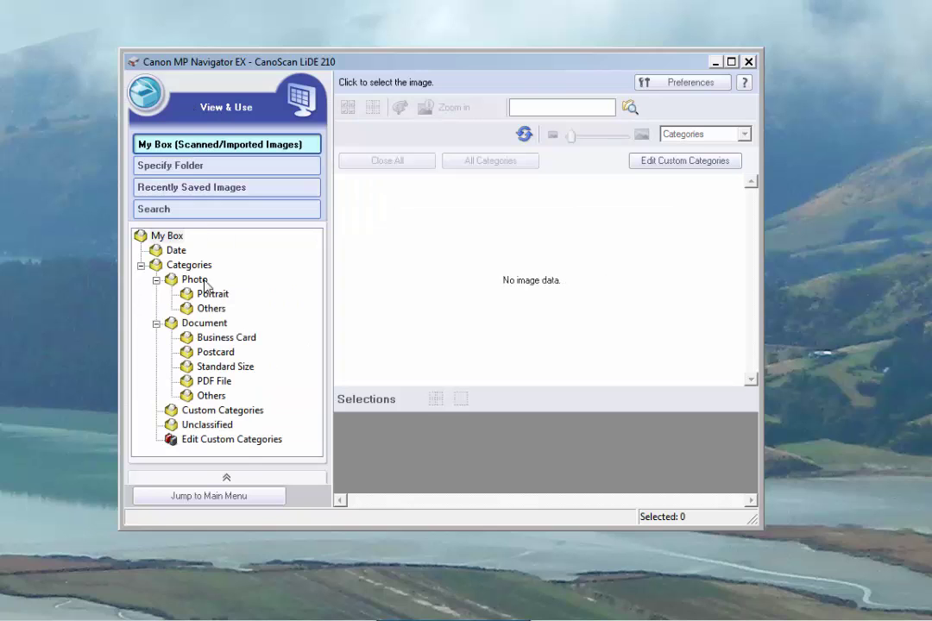
{"action": "left_click", "coordinate": [222, 499]}
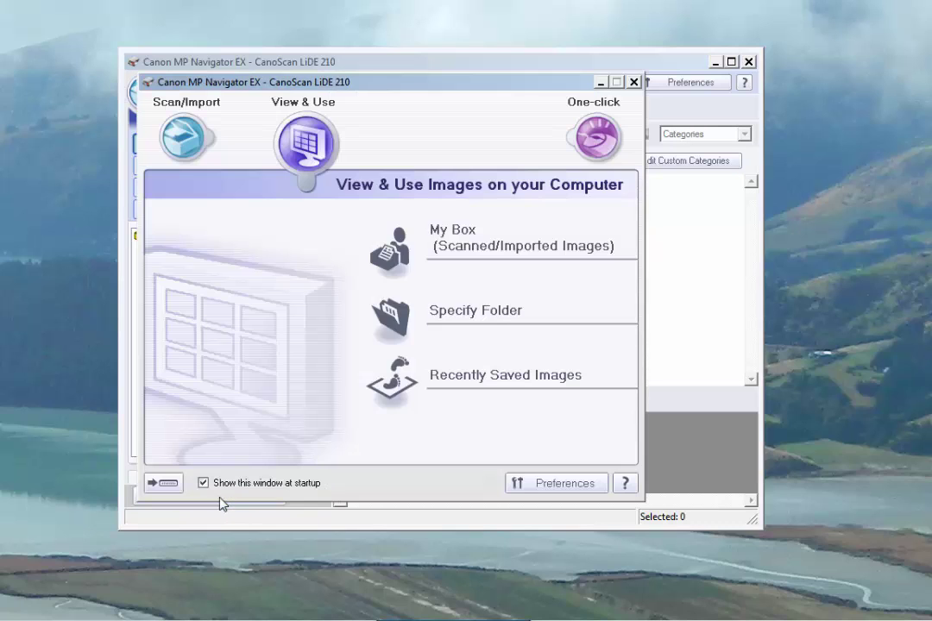
Go back to the Photos/Documents (Platen) scans, select all images, and clear them from the list, confirming their deletion
{"action": "left_click", "coordinate": [176, 136]}
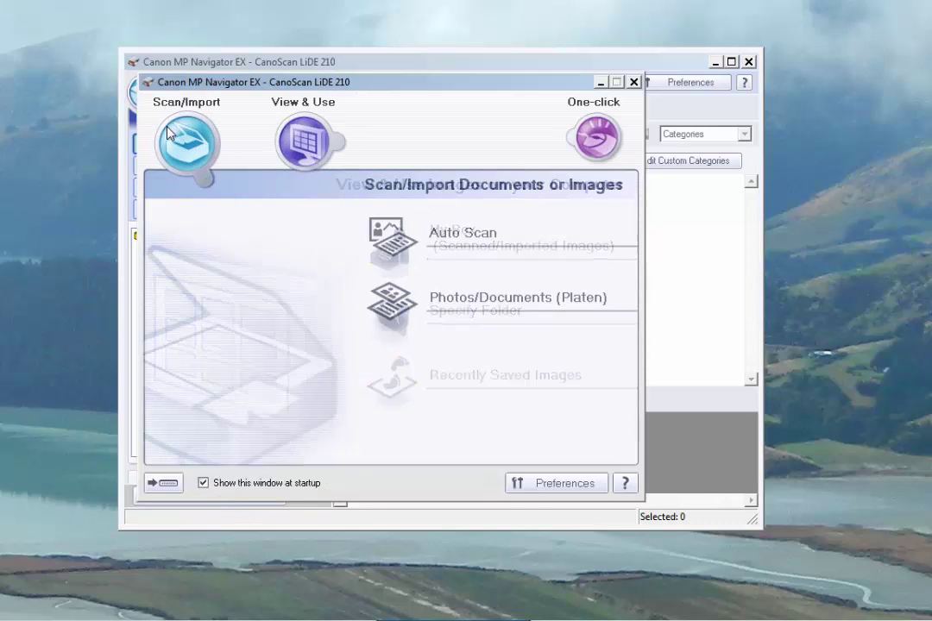
{"action": "left_click", "coordinate": [502, 302]}
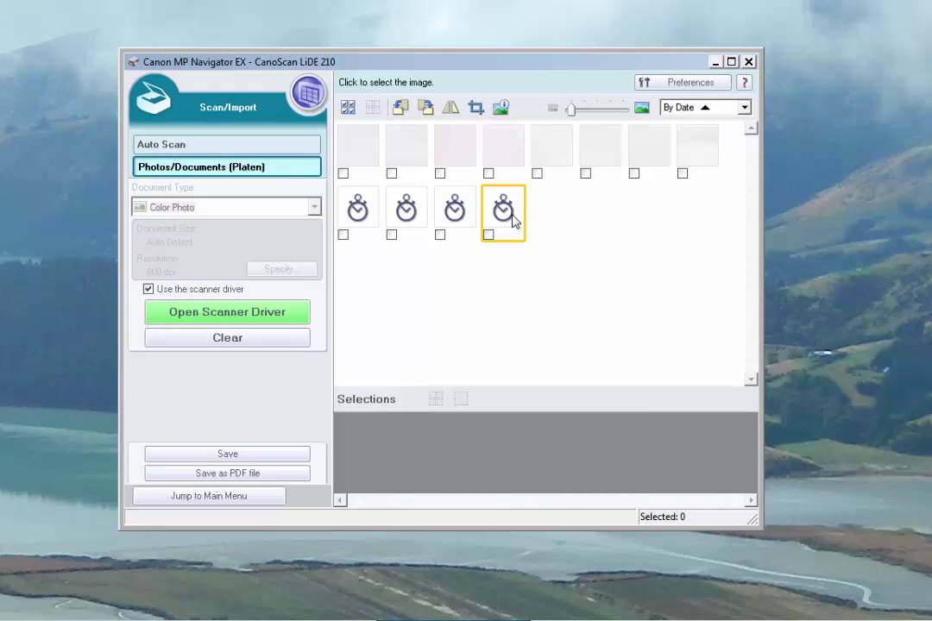
{"action": "left_click", "coordinate": [348, 108]}
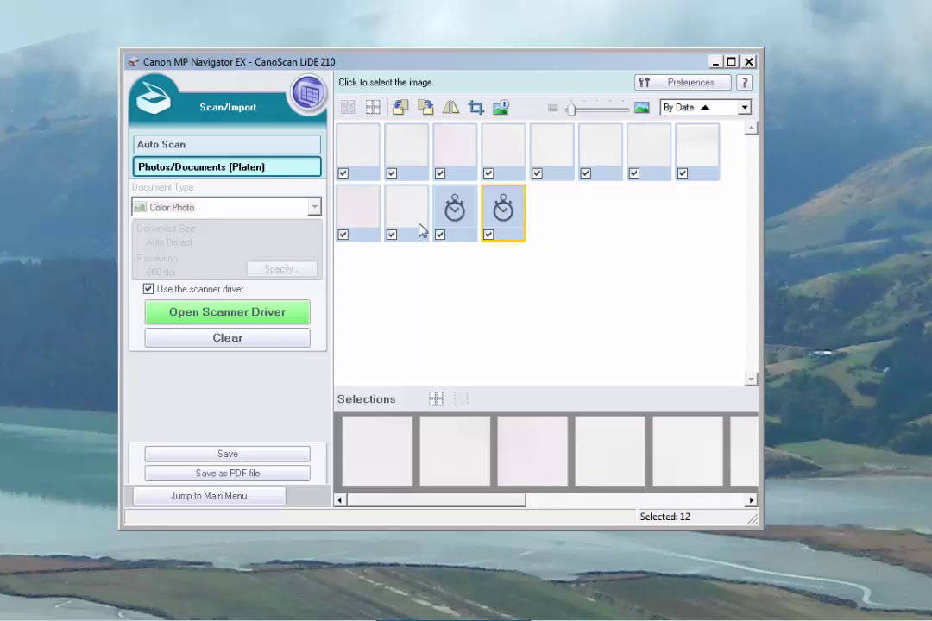
{"action": "right_click", "coordinate": [497, 228]}
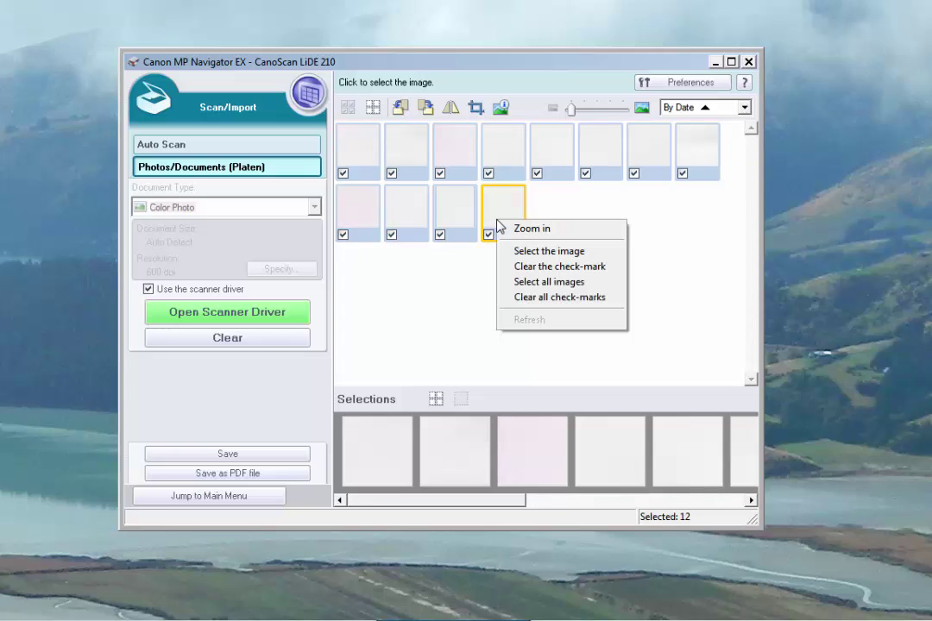
{"action": "left_click", "coordinate": [270, 343]}
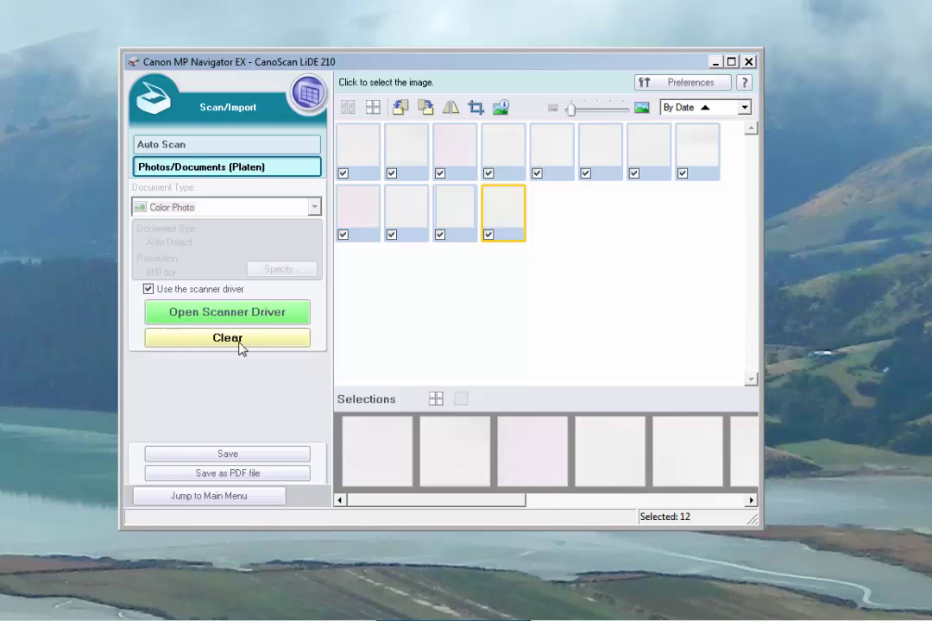
{"action": "left_click", "coordinate": [241, 342]}
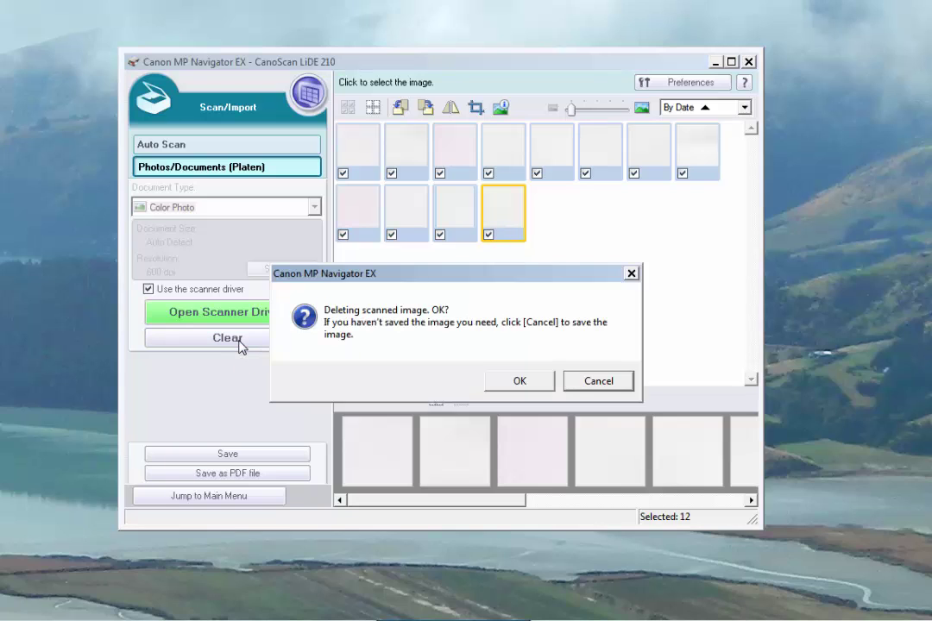
{"action": "left_click", "coordinate": [524, 385]}
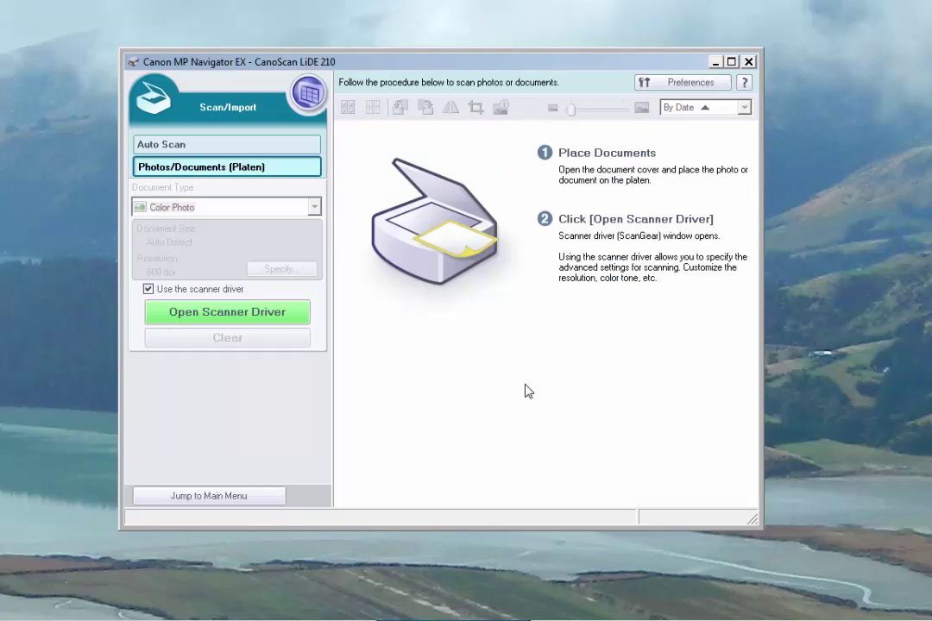
Reopen the scanner driver for the platen and bring up its preferences with the scanner and calibration settings
{"action": "left_click", "coordinate": [250, 318]}
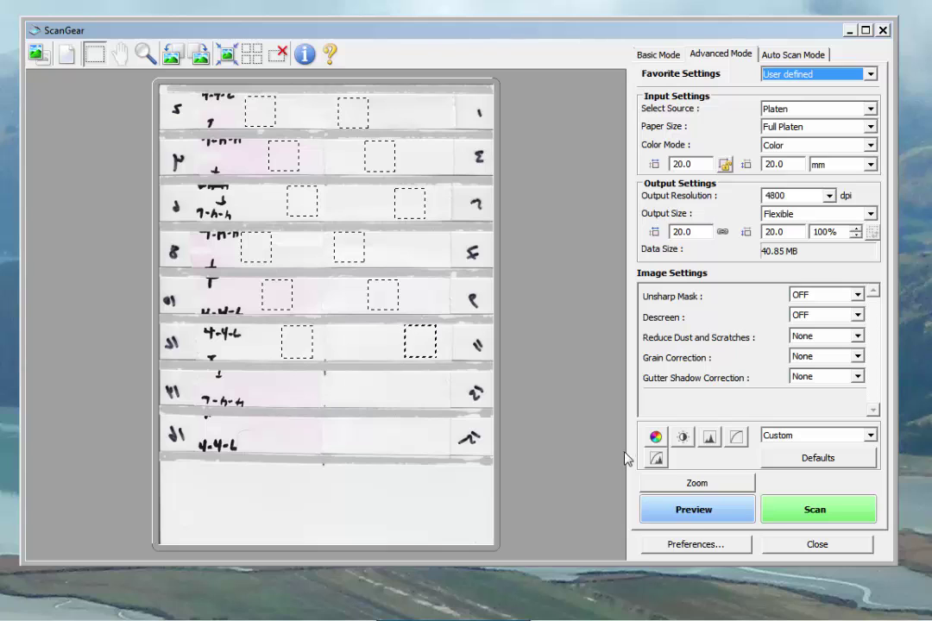
{"action": "left_click", "coordinate": [690, 543]}
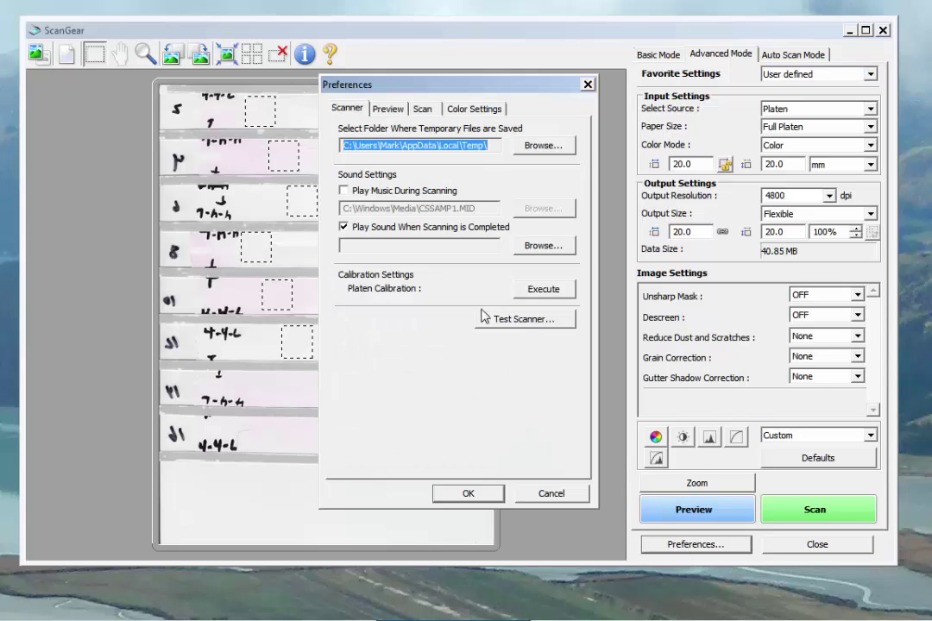